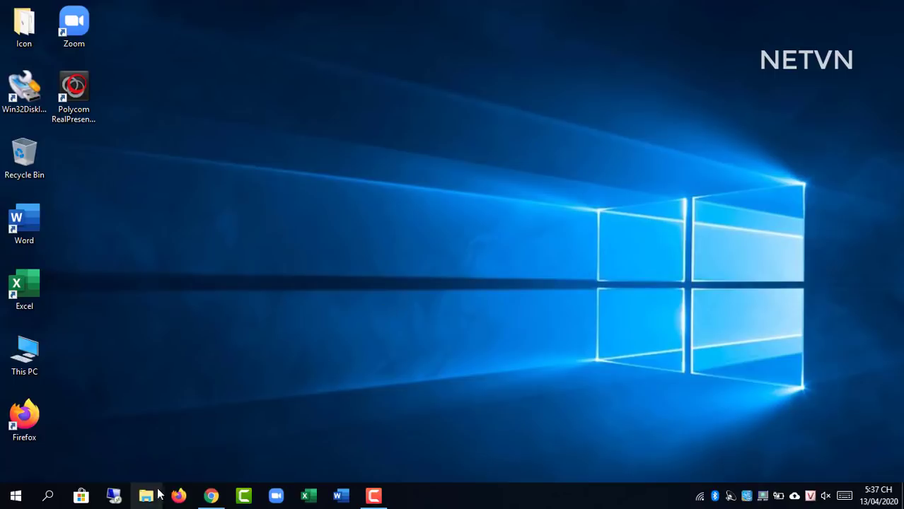
Step: Examine the Documents, Pictures and Videos subfolders of the PC01 folder on Local Disk (D:) in File Explorer
click(147, 496)
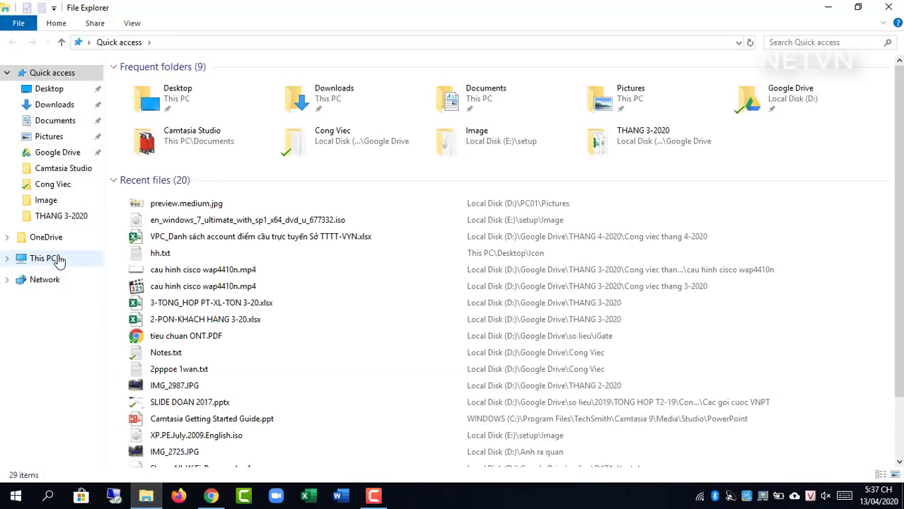
click(60, 259)
double_click(357, 192)
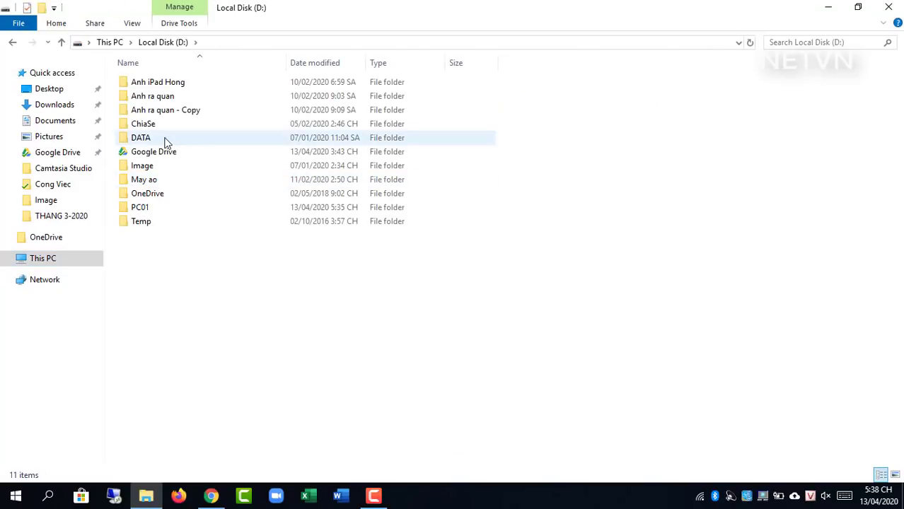
double_click(172, 209)
double_click(166, 85)
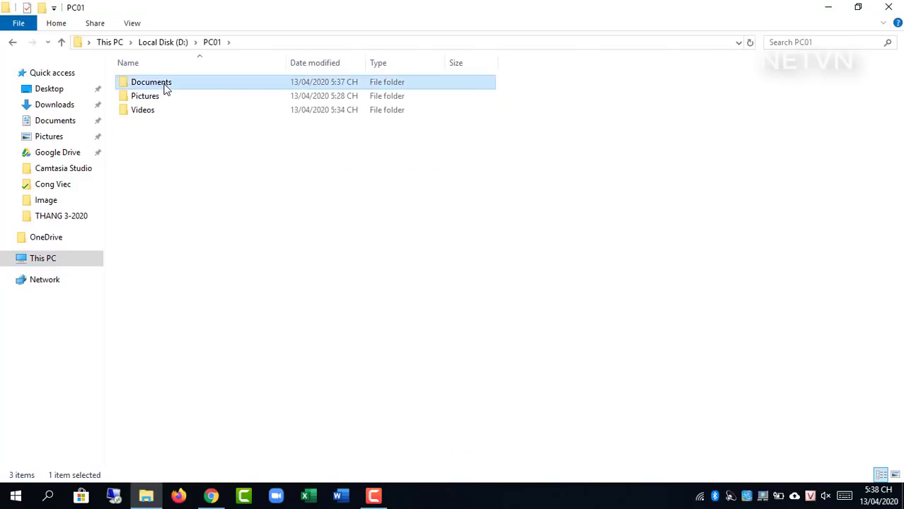
click(212, 42)
double_click(155, 97)
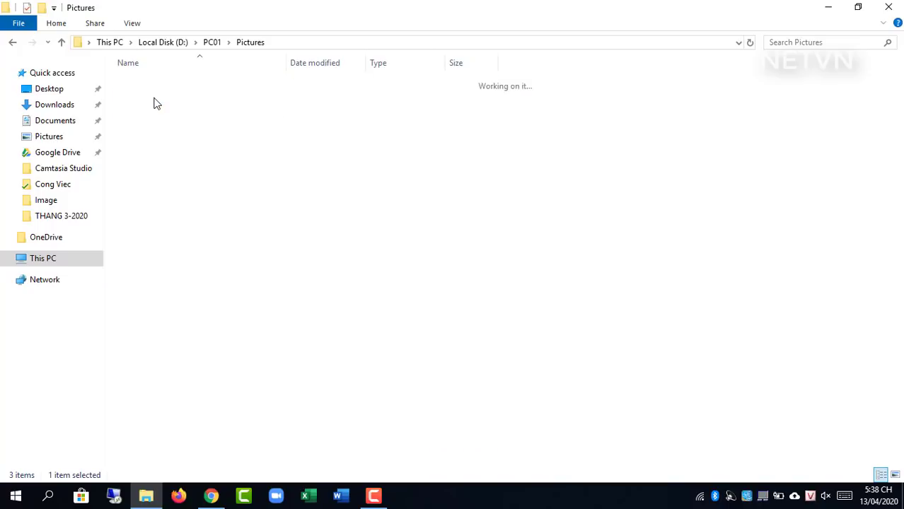
click(212, 42)
double_click(163, 110)
click(899, 7)
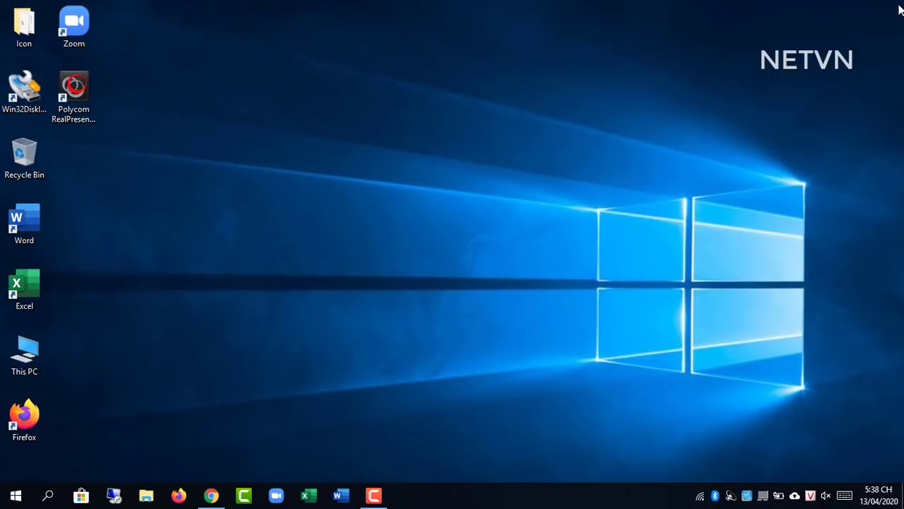
Step: Switch to Chrome, go to resilio.com and download Sync Home from the Sync Home for Home Use page
click(210, 496)
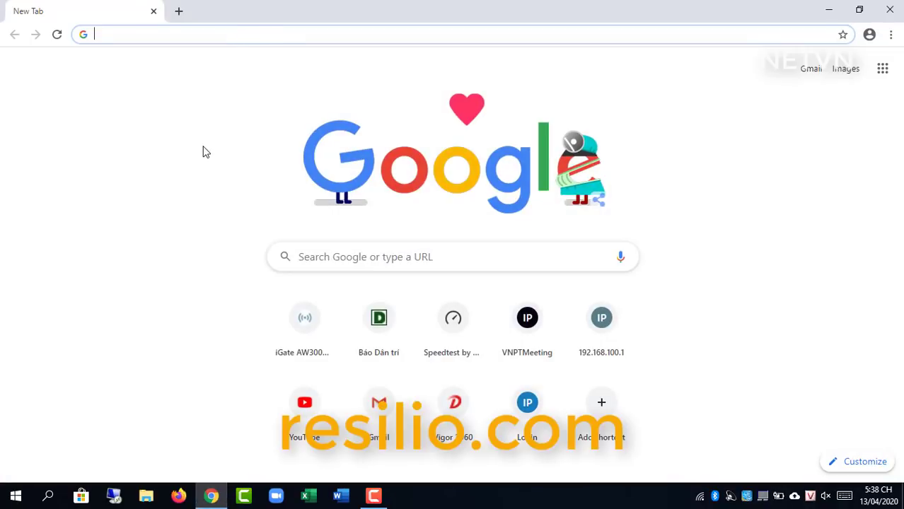
text(re)
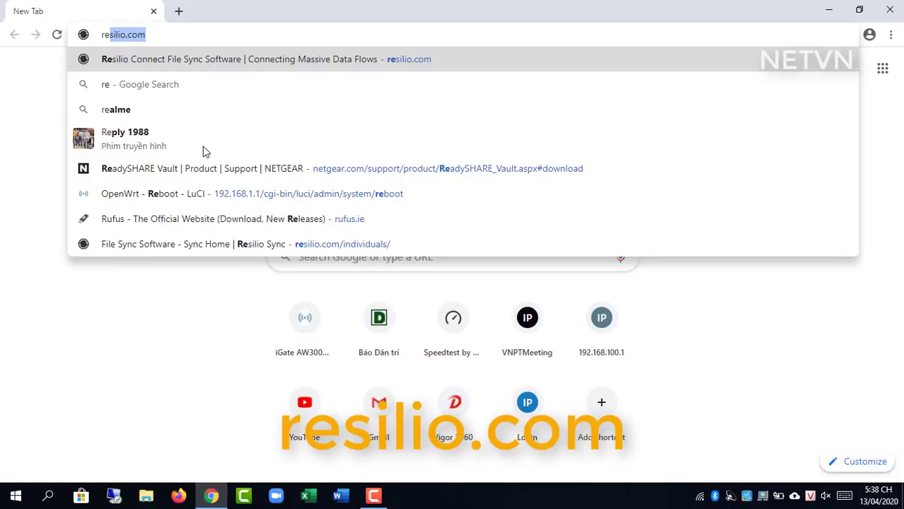
click(229, 62)
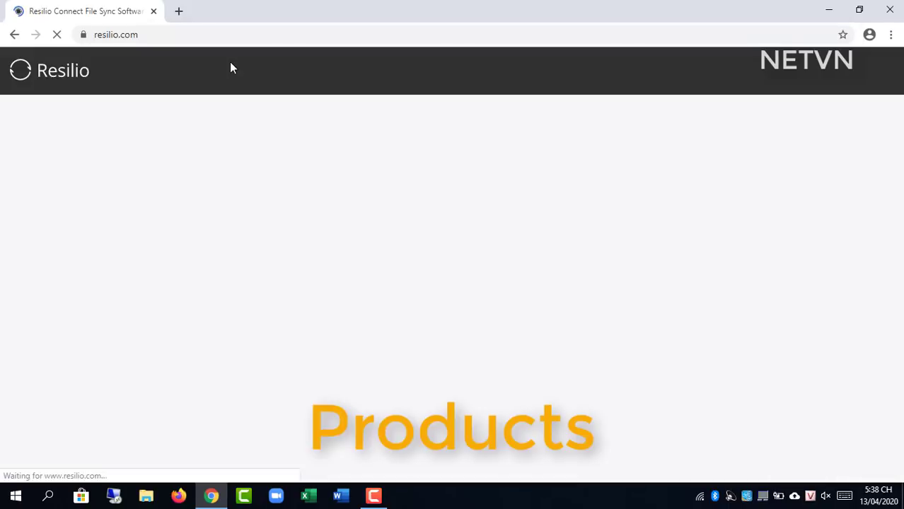
mouse_move(145, 81)
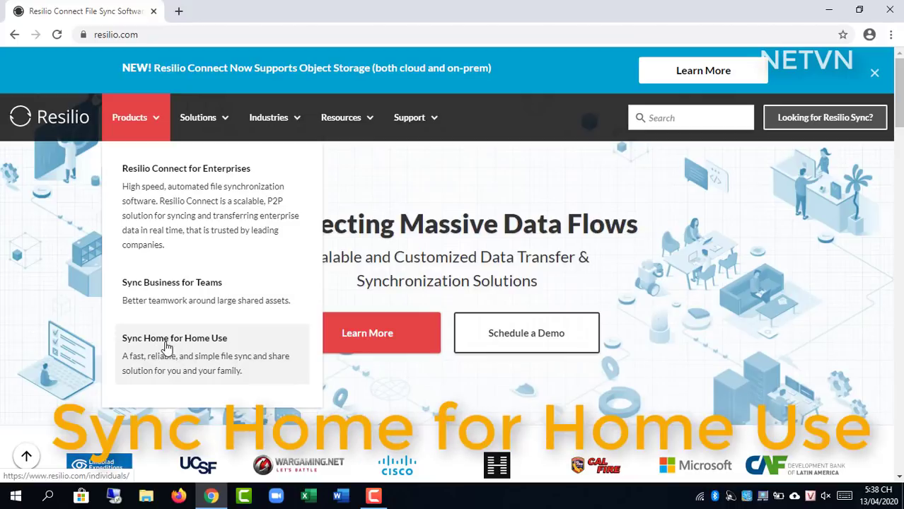
click(167, 348)
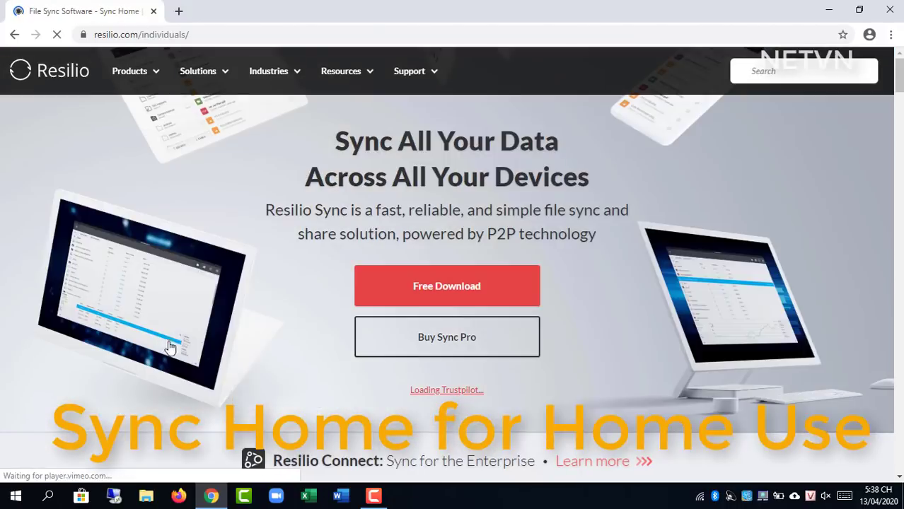
click(453, 295)
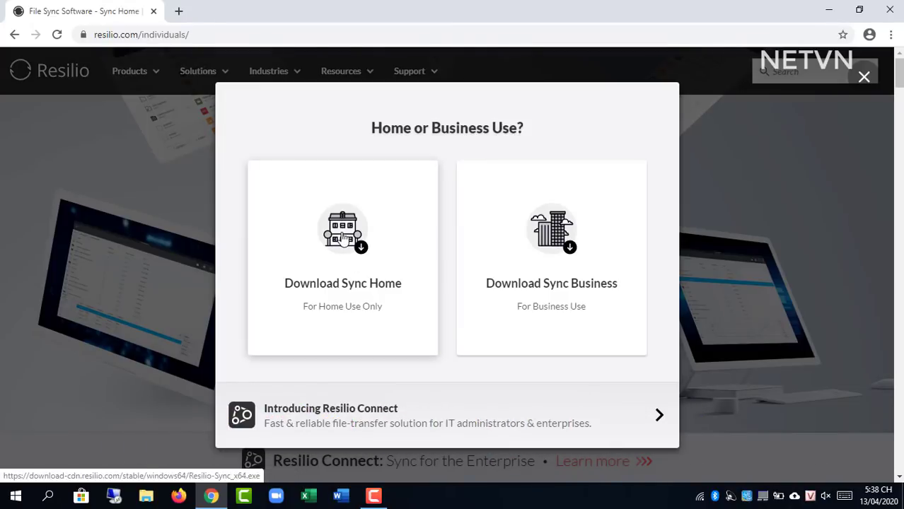
click(342, 238)
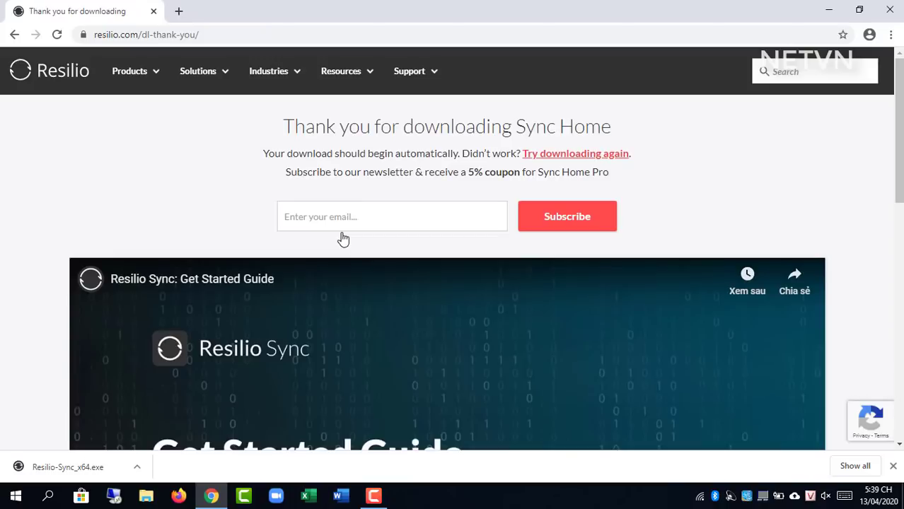
Step: Run the downloaded Resilio-Sync_x64.exe from its folder and install Resilio Sync with the default options
click(142, 467)
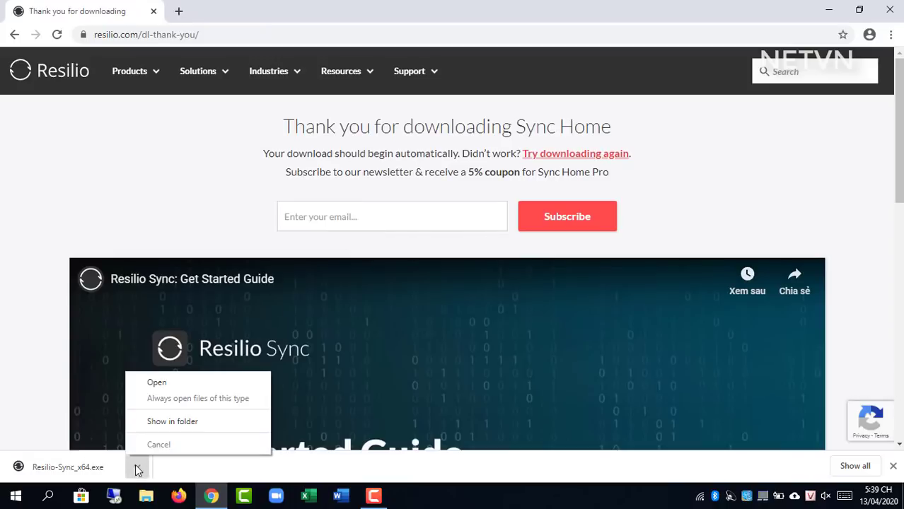
click(189, 421)
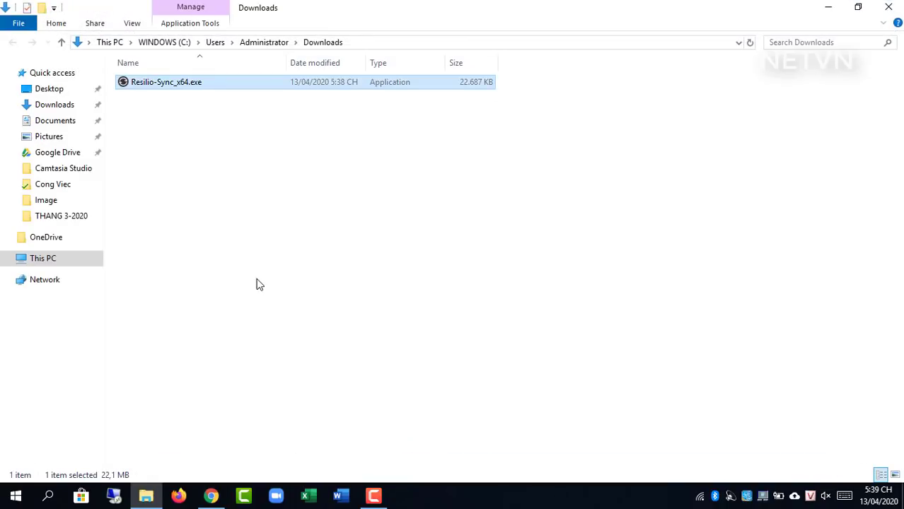
click(257, 283)
double_click(161, 83)
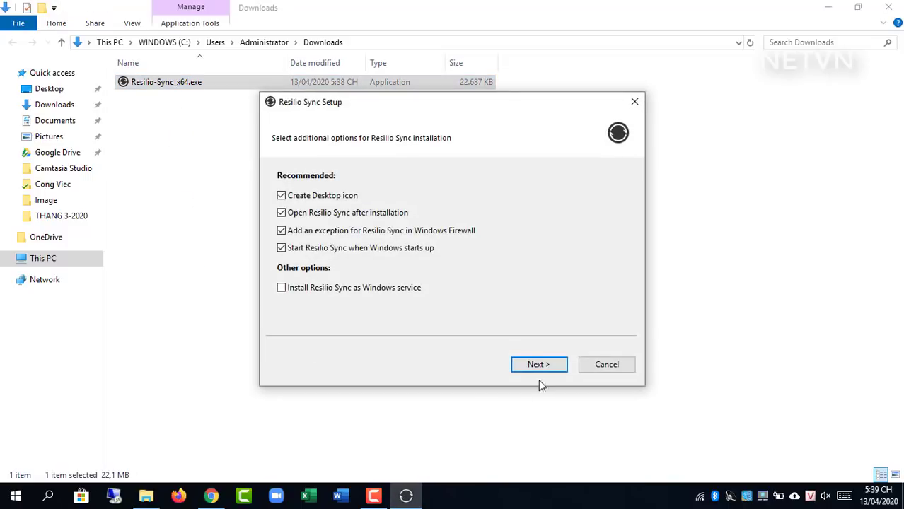
click(538, 365)
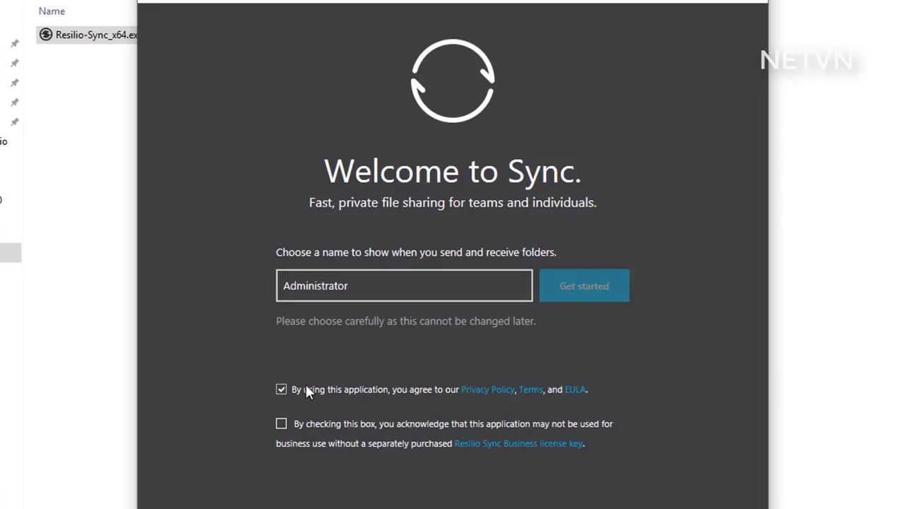
Step: Accept the non-business use acknowledgement, set the Sync display name to PC01 and get started
click(308, 423)
click(403, 278)
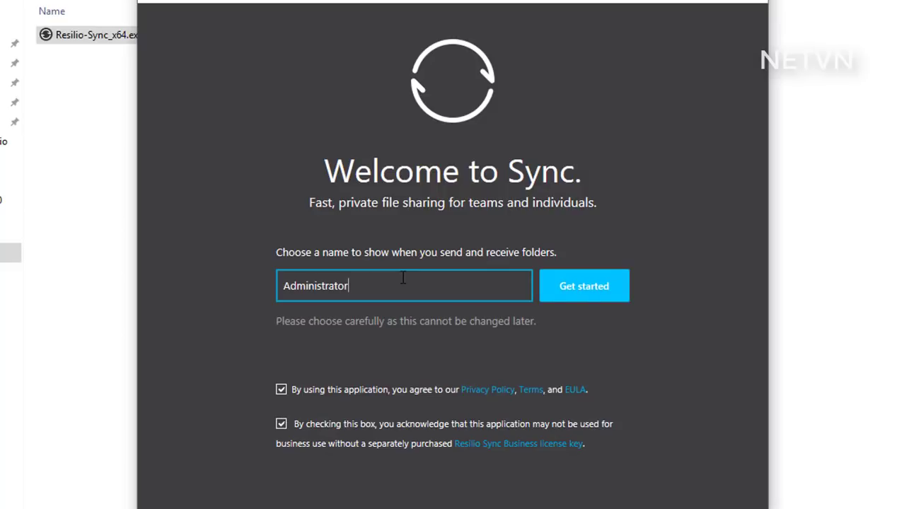
key(BackSpace)
key(BackSpace)
key(BackSpace)
key(BackSpace)
key(BackSpace)
key(BackSpace)
key(BackSpace)
key(BackSpace)
key(BackSpace)
key(BackSpace)
key(BackSpace)
key(BackSpace)
text(PC01)
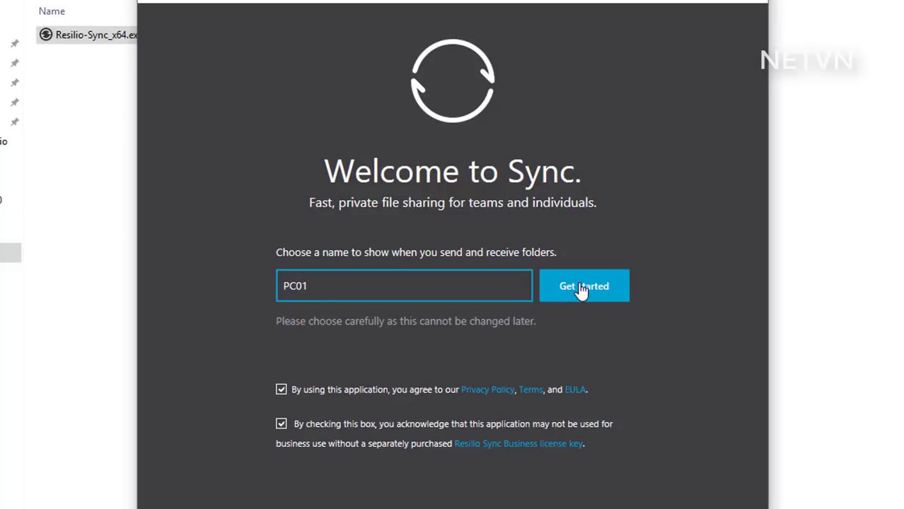
click(580, 290)
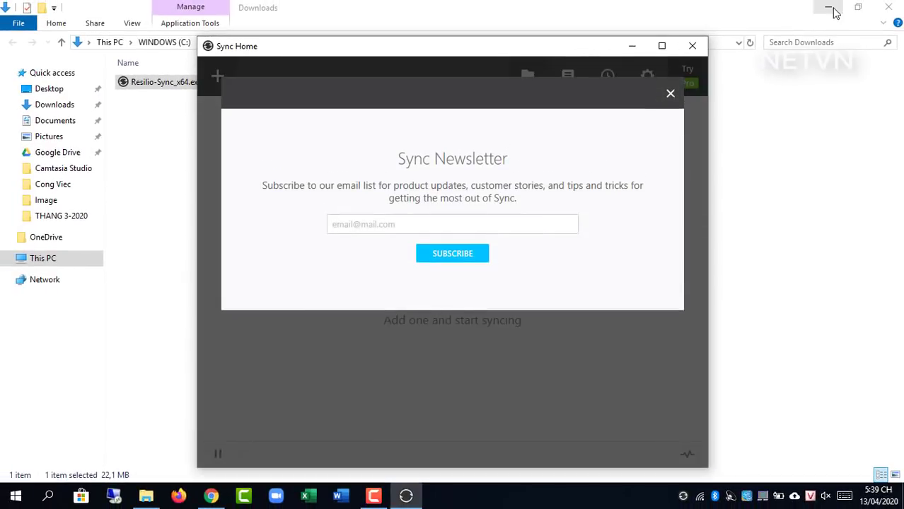
Step: Minimize the Downloads folder window and dismiss the Sync Newsletter prompt without subscribing
click(829, 7)
click(832, 7)
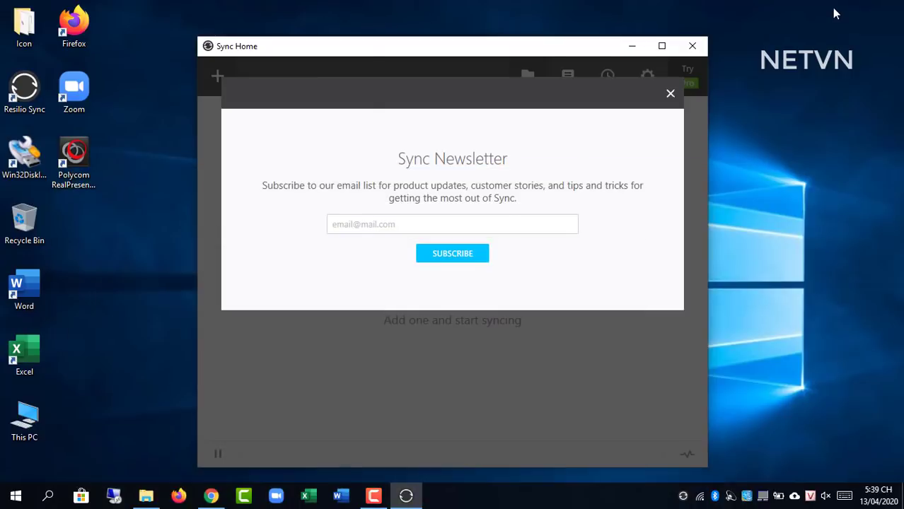
click(671, 95)
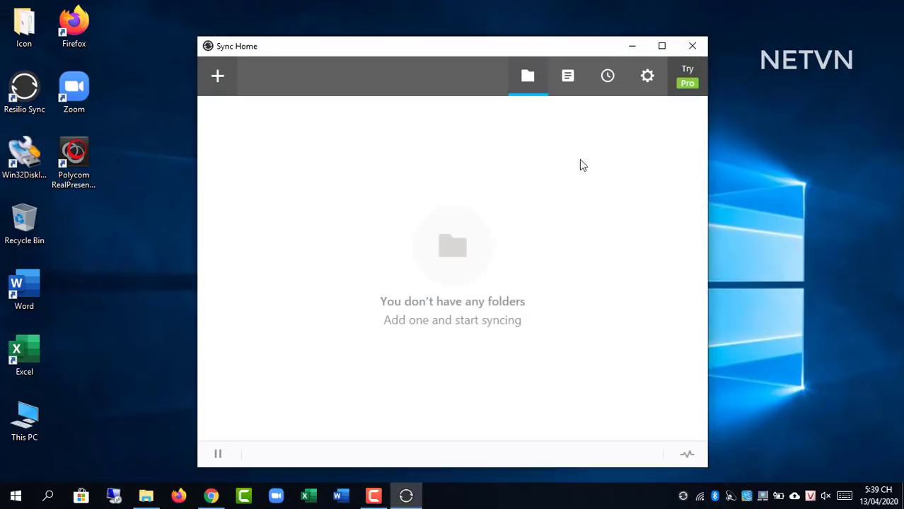
Step: Add the PC01 folder on Local Disk (D:) to Sync as a standard folder
click(222, 83)
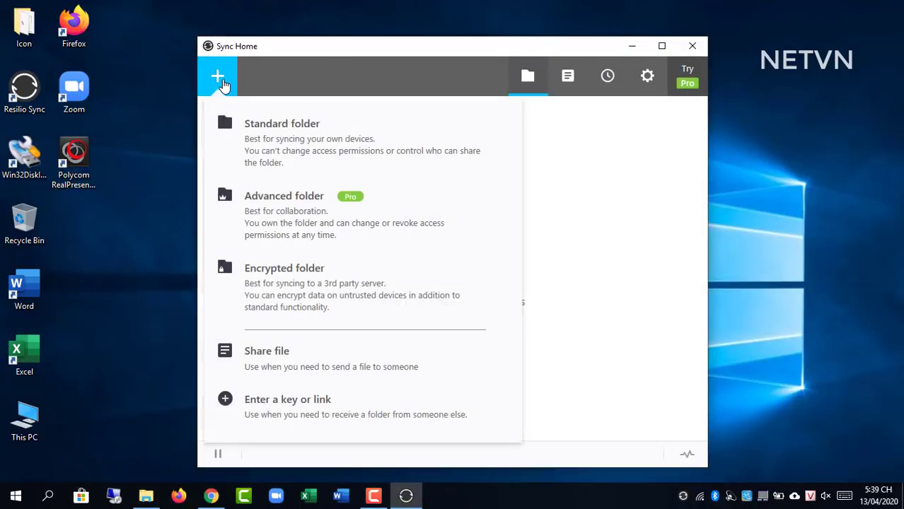
click(293, 142)
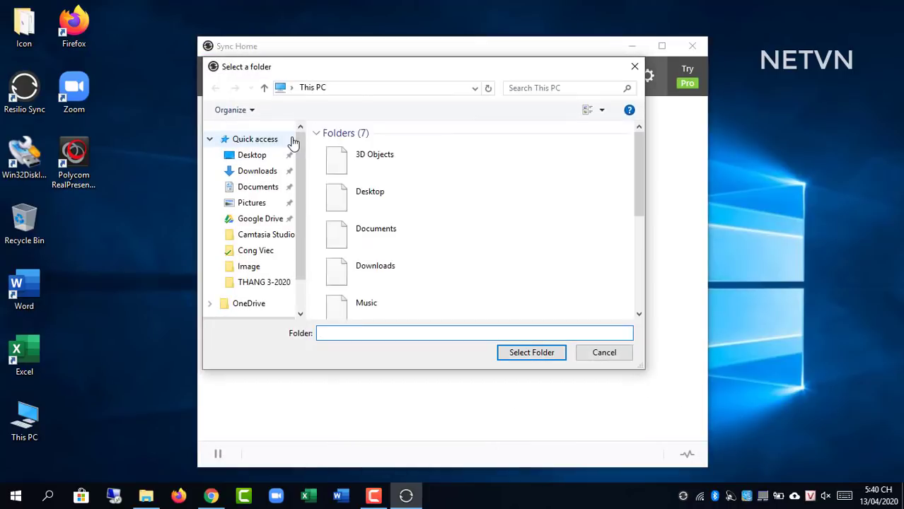
drag(638, 174, 625, 288)
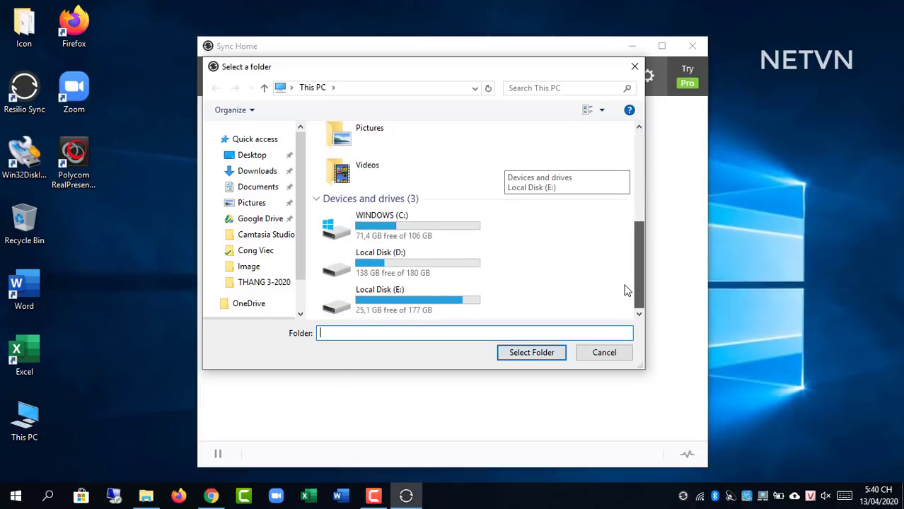
double_click(387, 263)
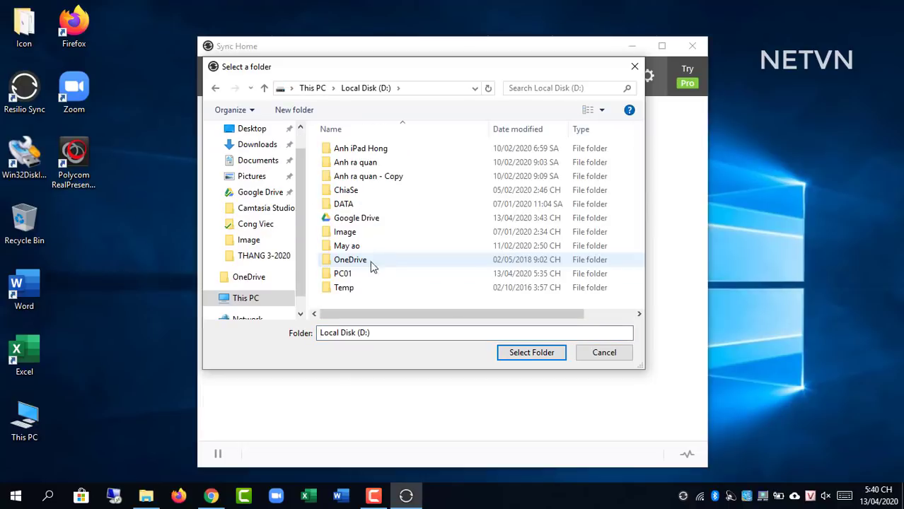
click(343, 275)
click(530, 352)
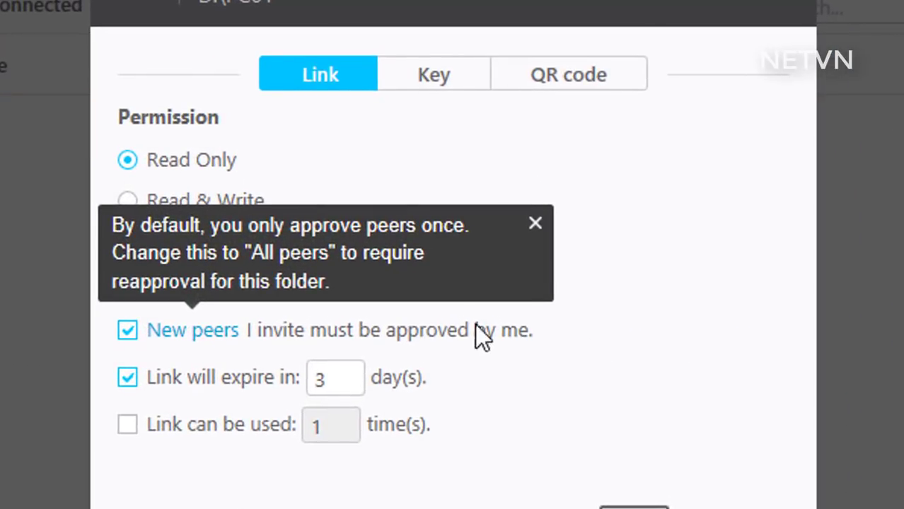
Step: Require approval for all peers invited to the PC01 share and close the sharing options
click(227, 333)
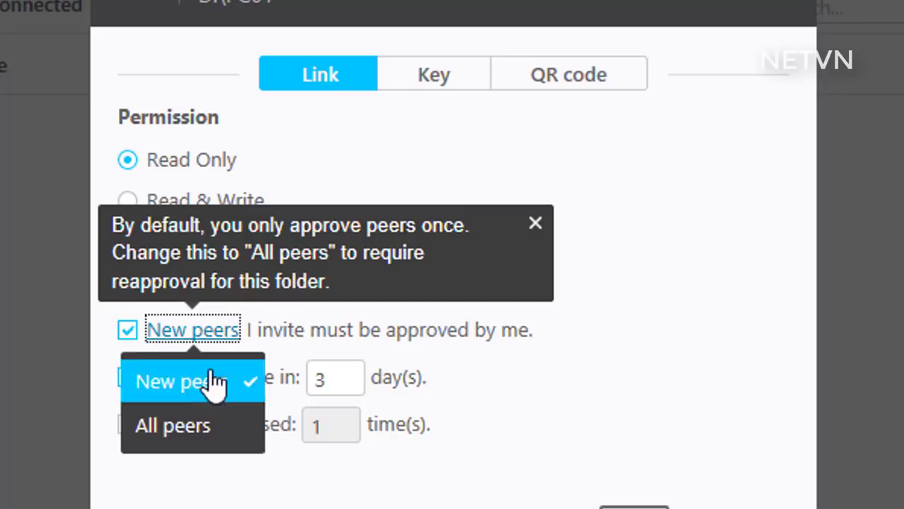
click(199, 423)
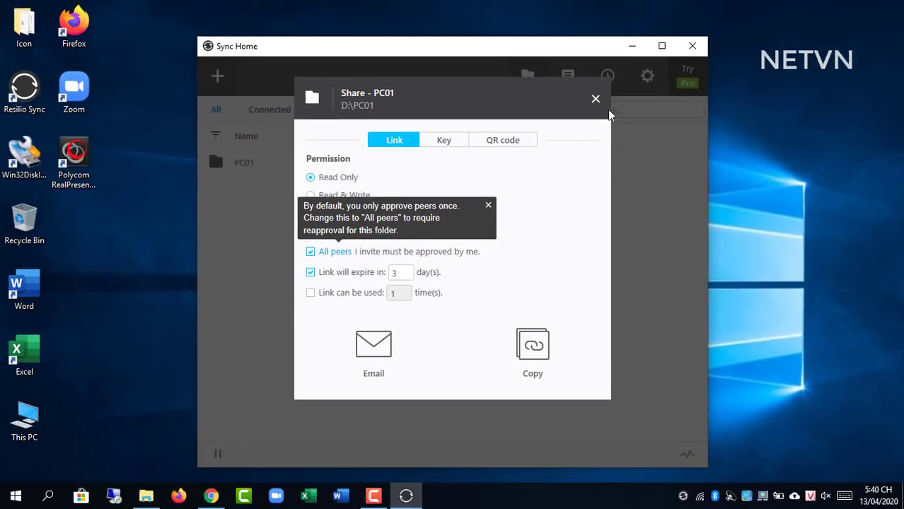
click(598, 106)
Step: Open the synced PC01 folder from Sync and check its Documents and Pictures subfolders
click(273, 169)
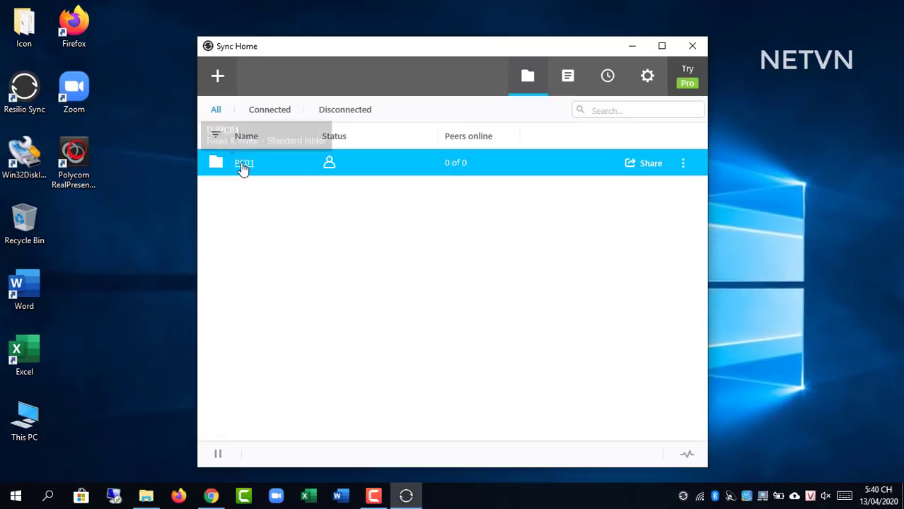
double_click(243, 168)
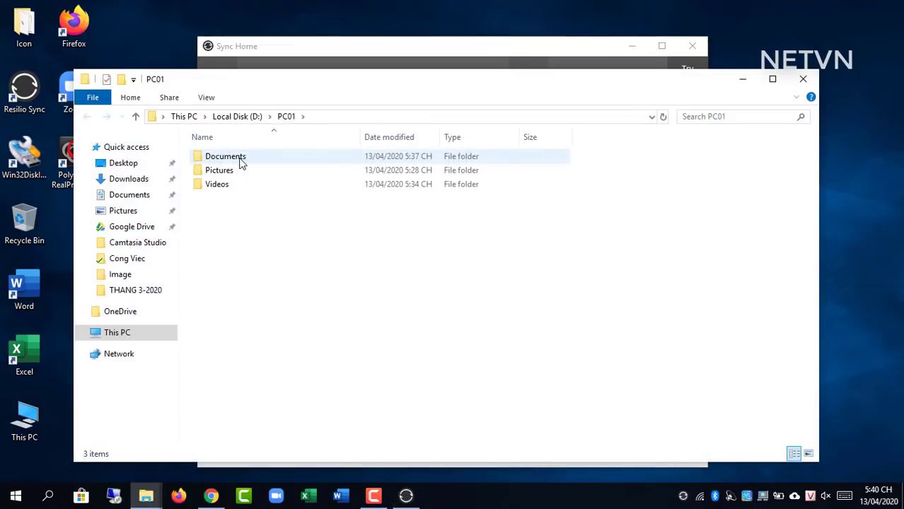
double_click(240, 161)
click(287, 116)
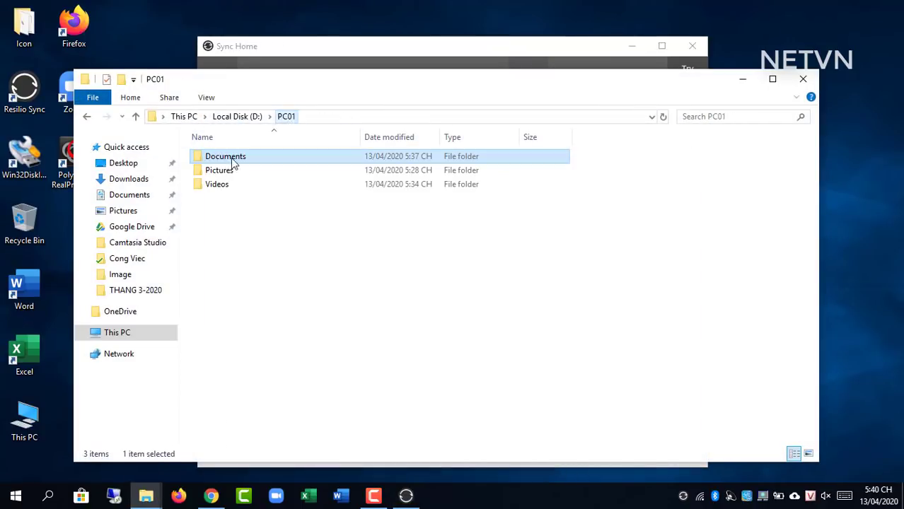
double_click(225, 171)
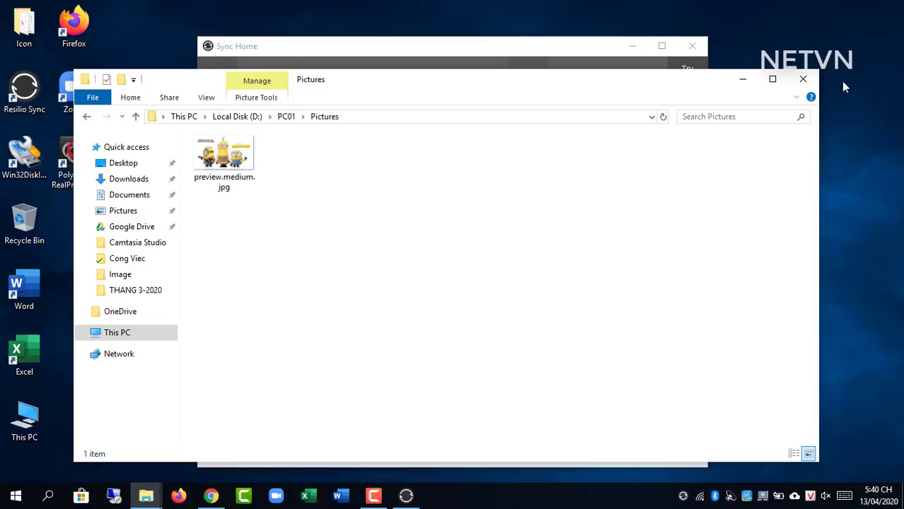
click(803, 78)
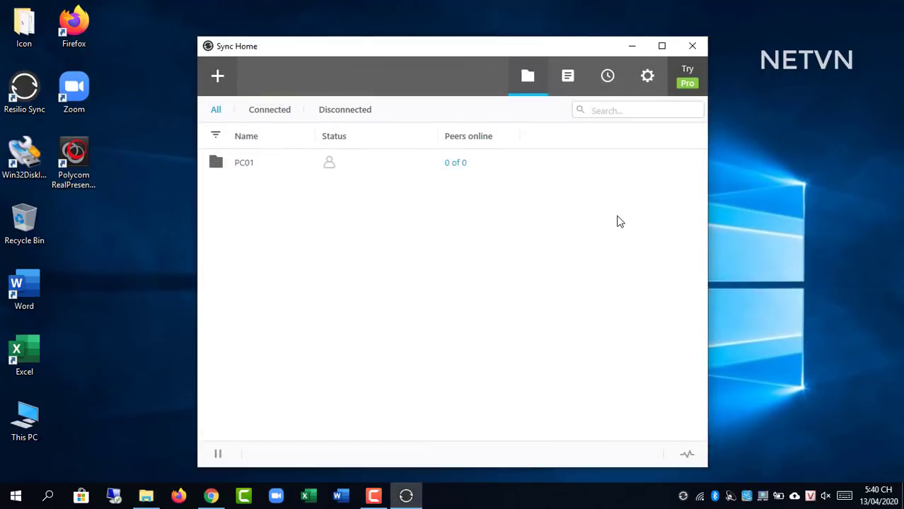
Step: Review the PC01 folder's share keys and display its QR code with Read & Write permission
click(495, 172)
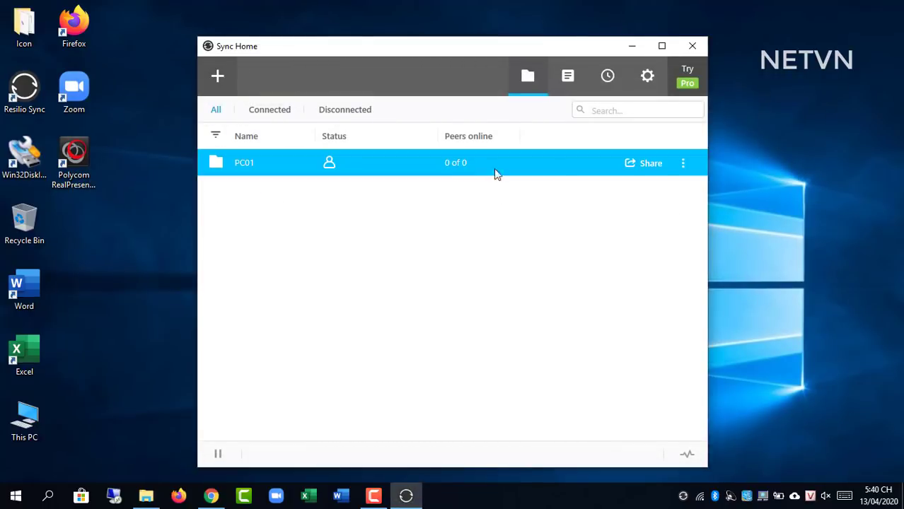
click(644, 166)
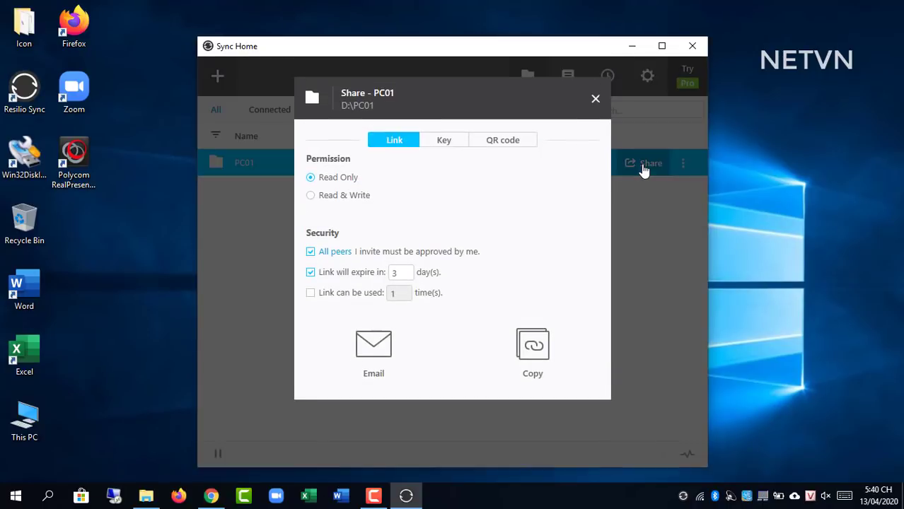
click(446, 141)
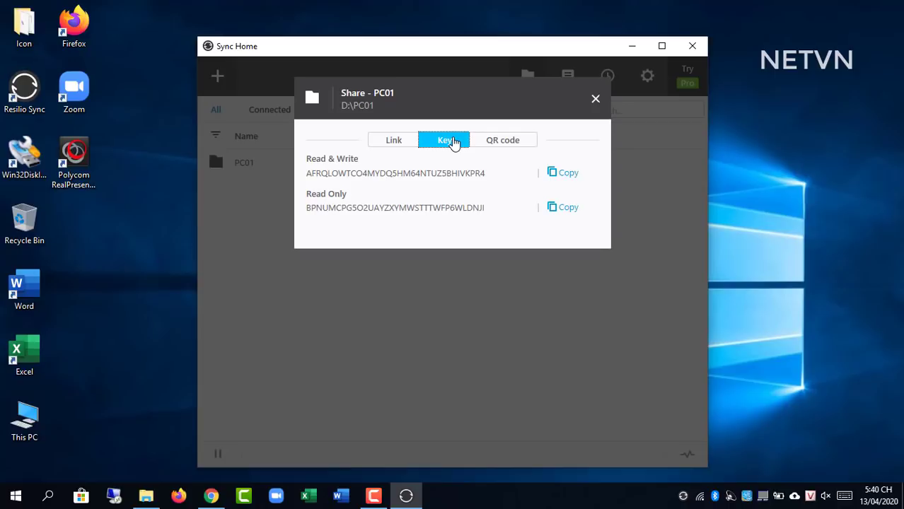
click(490, 143)
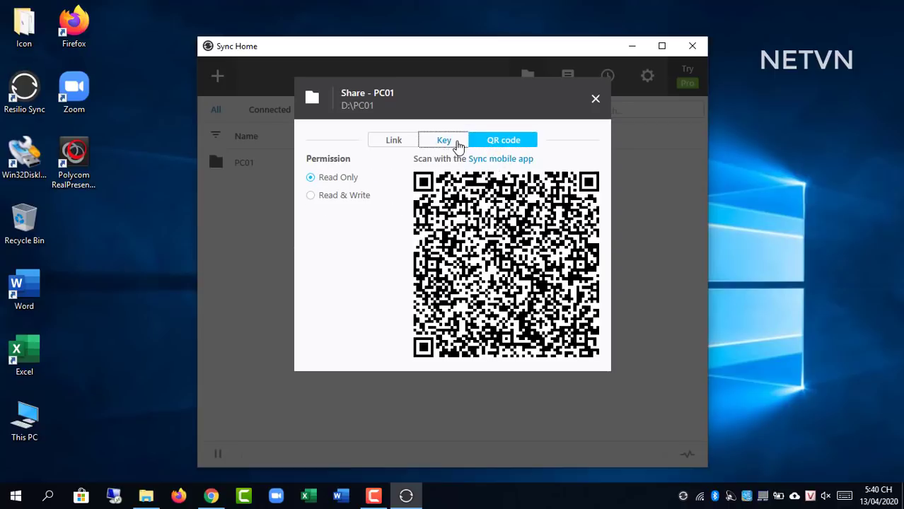
click(458, 144)
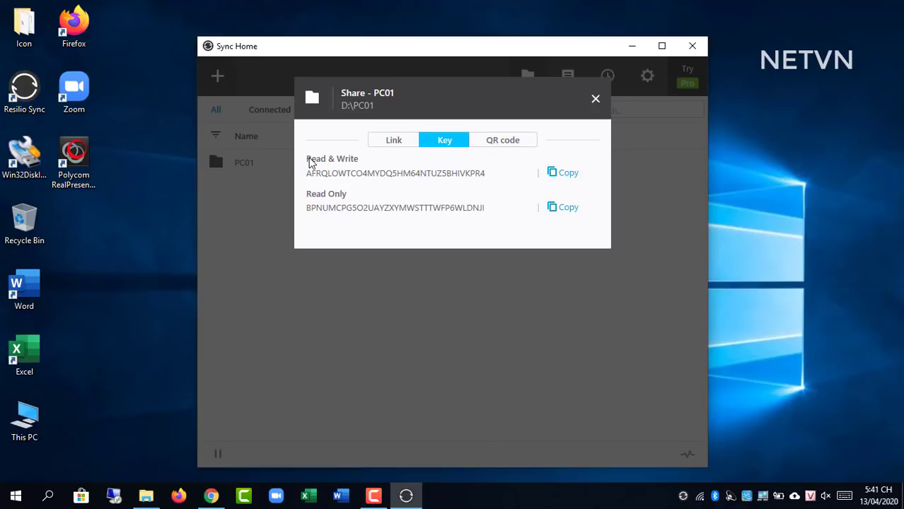
click(506, 141)
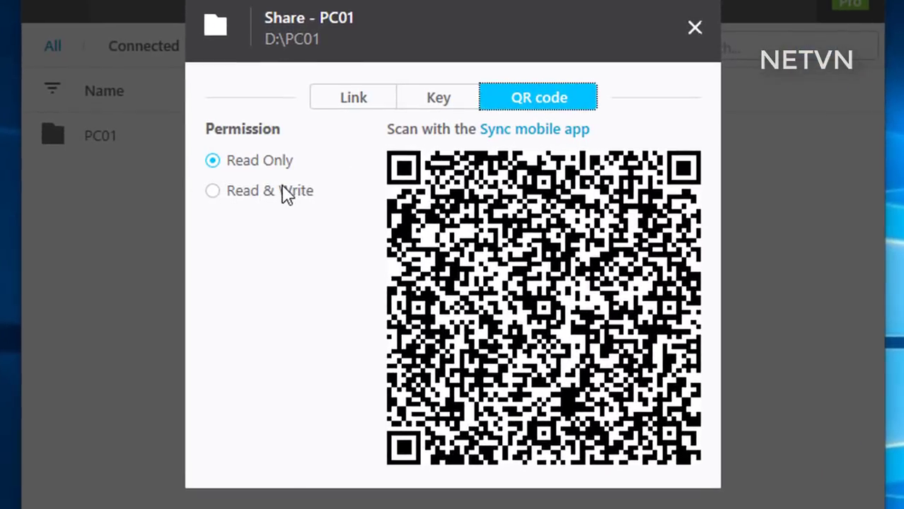
click(352, 198)
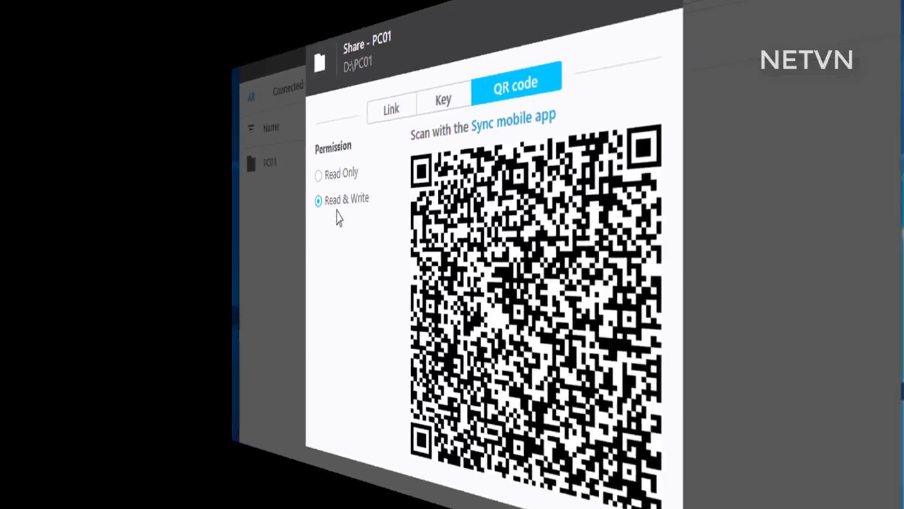
Step: Switch to the App Store on the phone and search for resilio sync
scroll(452, 217, left, 5)
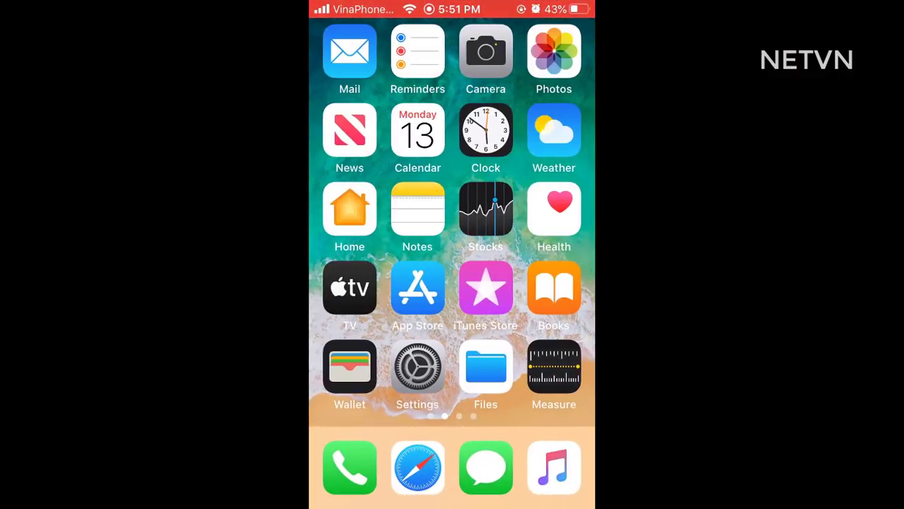
click(418, 288)
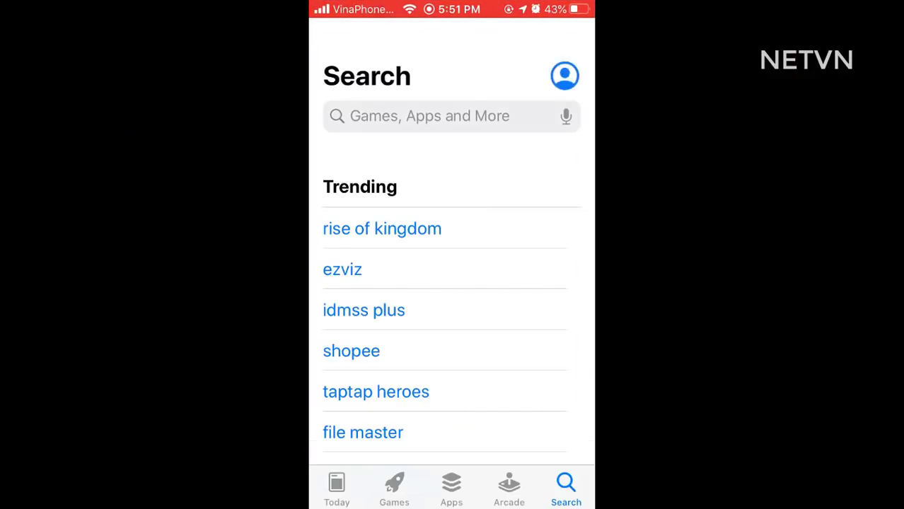
click(423, 115)
text(R)
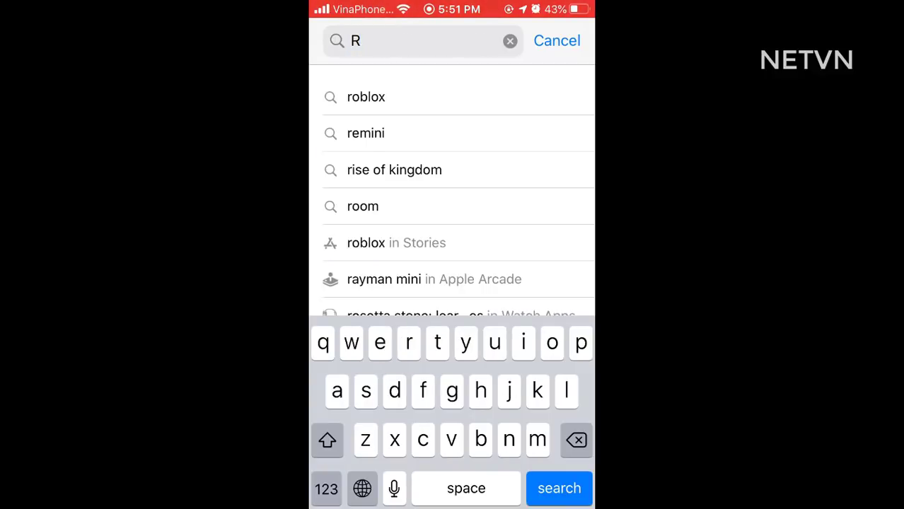
text(esi)
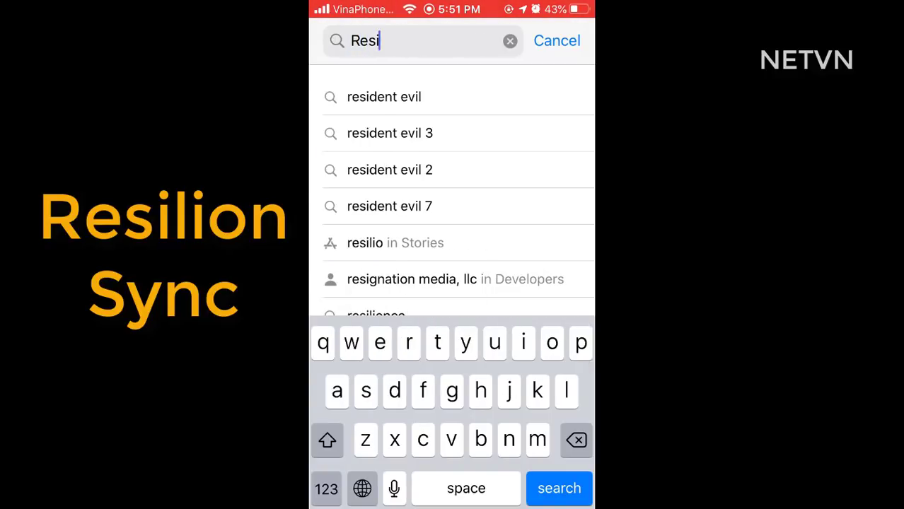
text(lio)
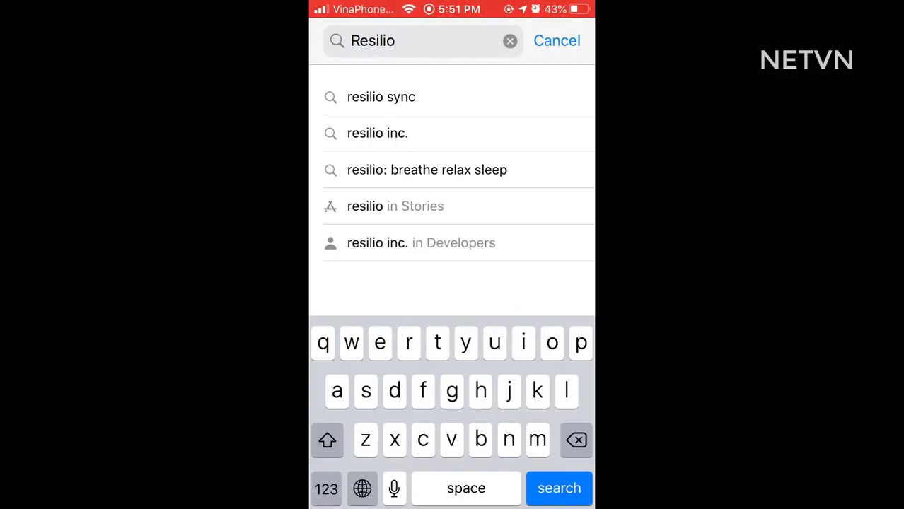
click(382, 95)
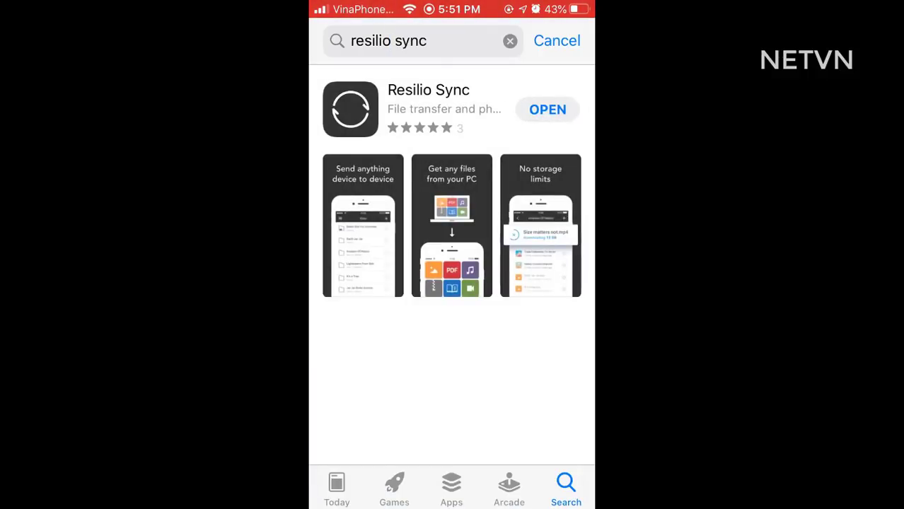
Step: Launch the Sync app on the phone, pass its introduction and finish setup with the identity name Mobile
key(super)
drag(538, 283, 354, 283)
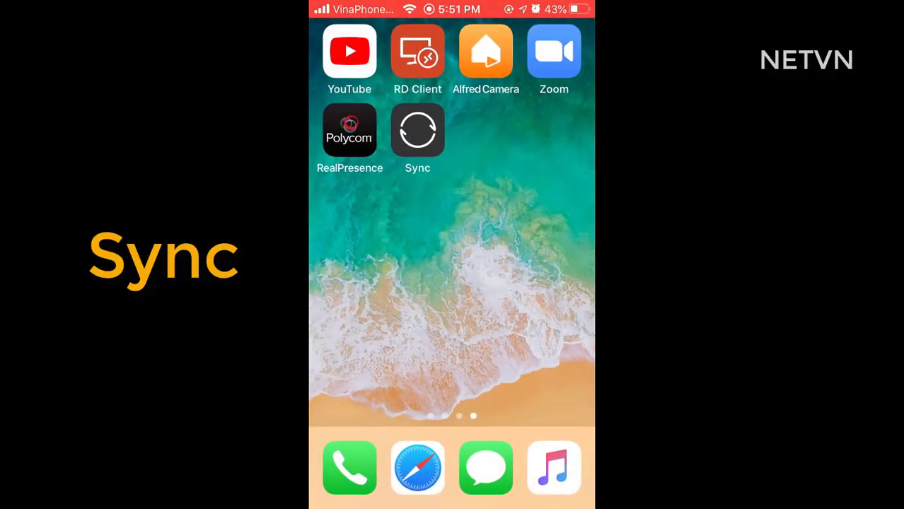
click(418, 130)
drag(523, 283, 368, 283)
click(452, 438)
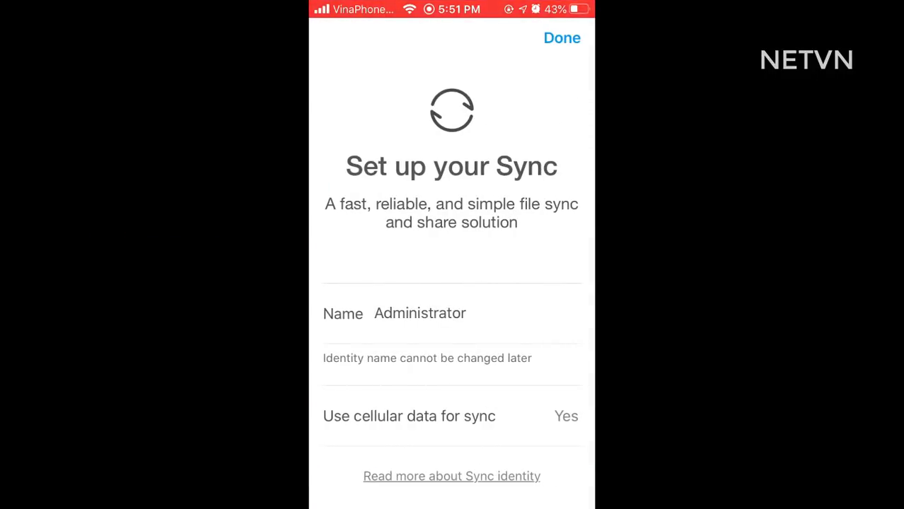
click(420, 306)
text(Mobile)
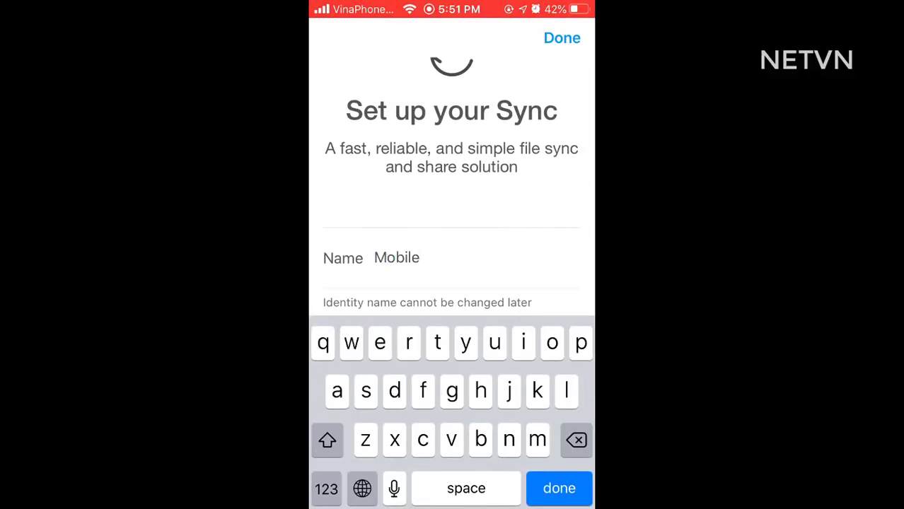
key(Return)
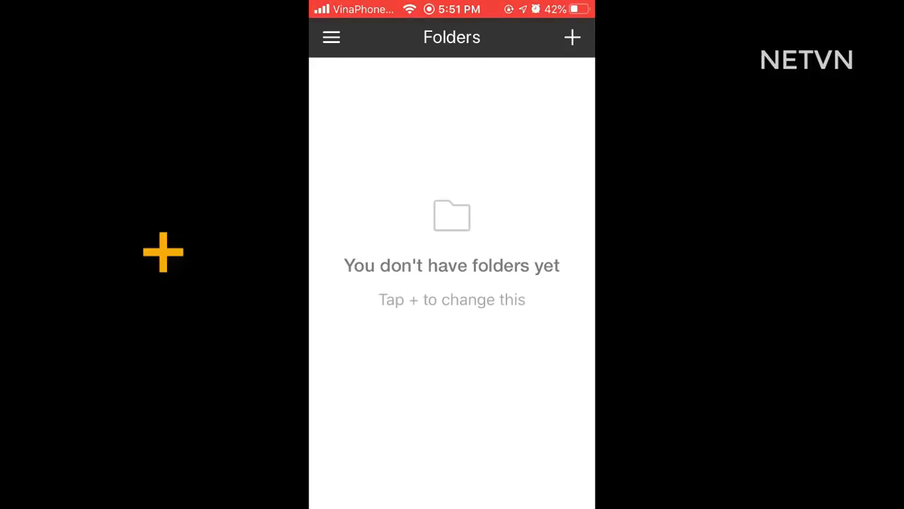
Step: Scan the share's QR code and add the PC01 folder to Sync on the phone
click(572, 36)
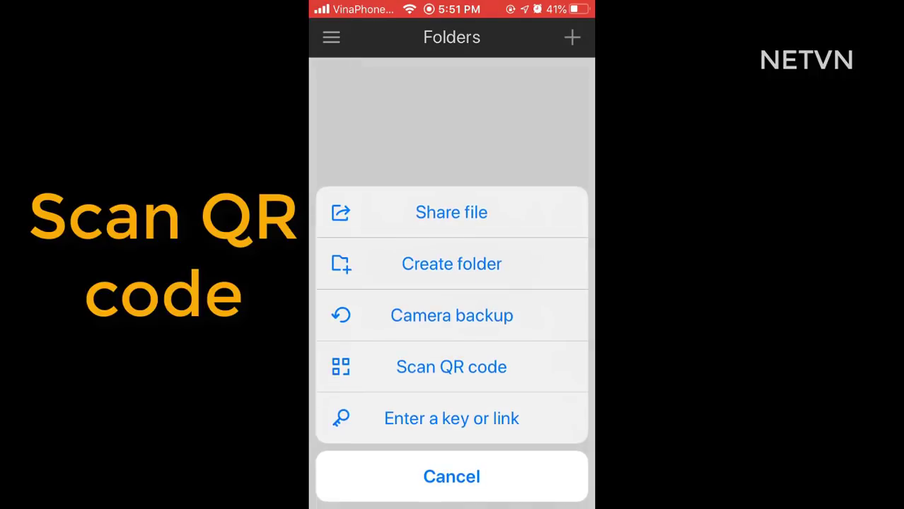
click(452, 366)
click(511, 323)
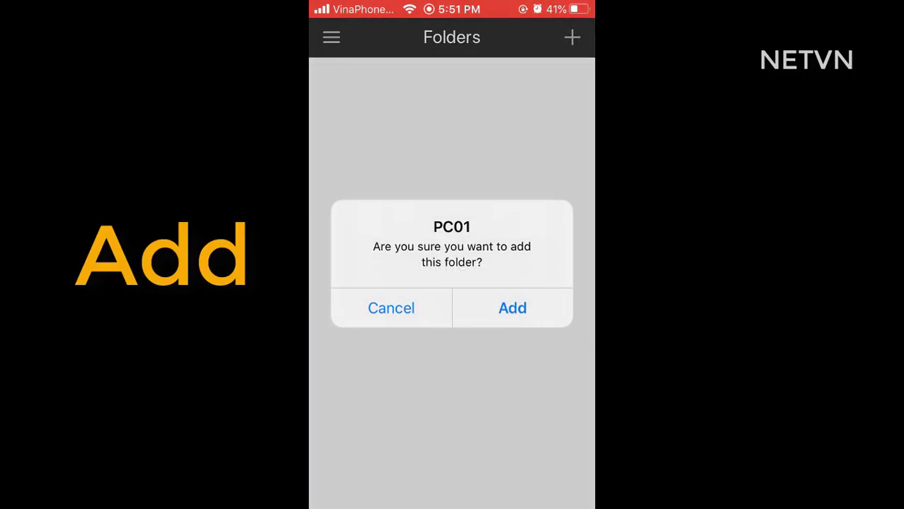
click(512, 307)
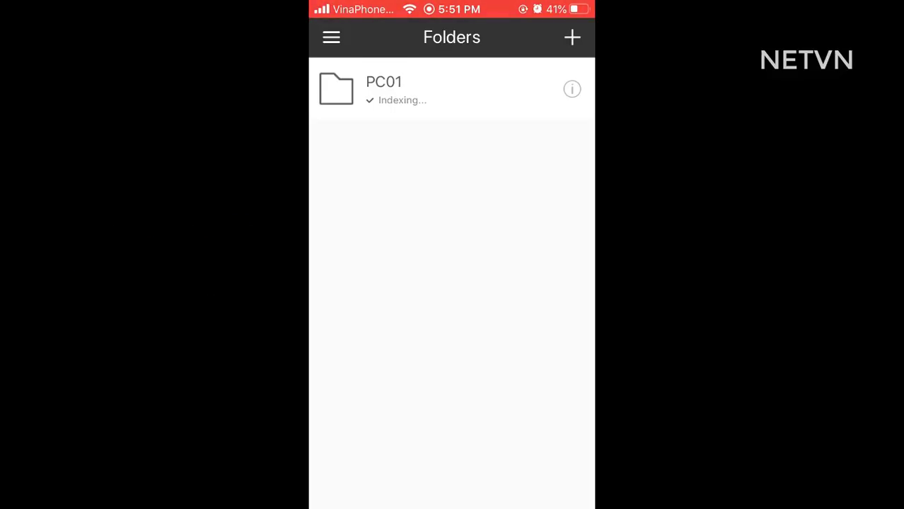
Step: View preview.medium.jpg in the Pictures subfolder of PC01 on the phone, then return to the PC01 folder
click(384, 89)
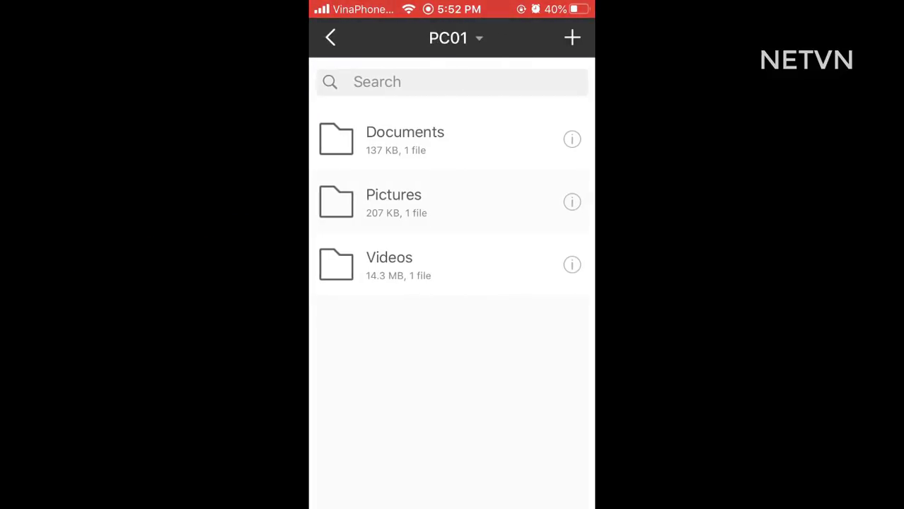
click(393, 202)
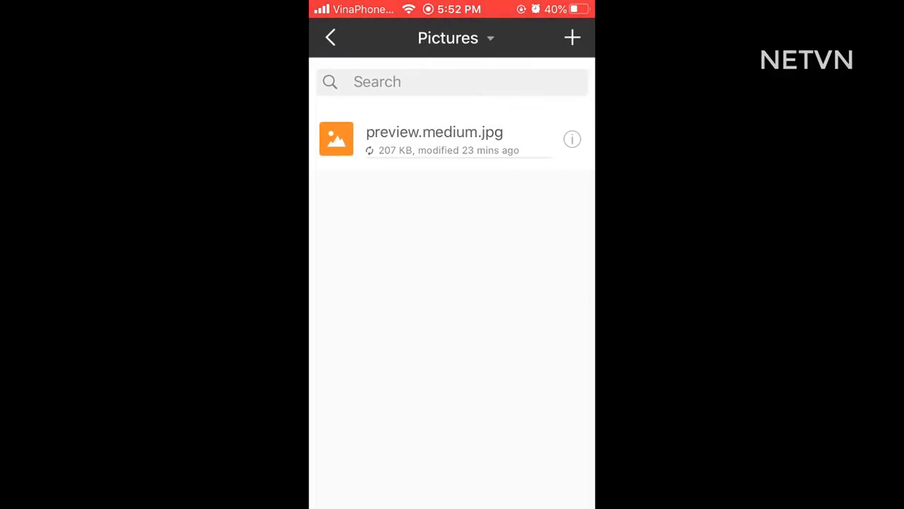
click(434, 138)
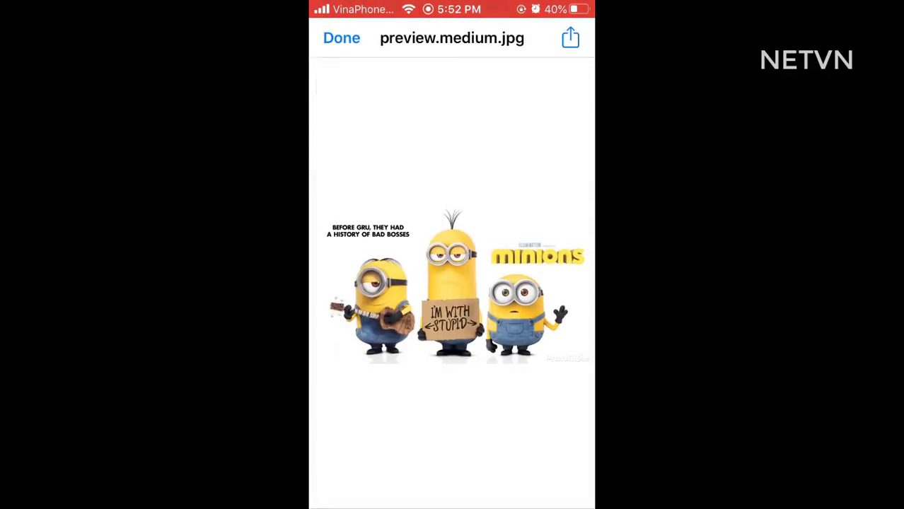
click(342, 38)
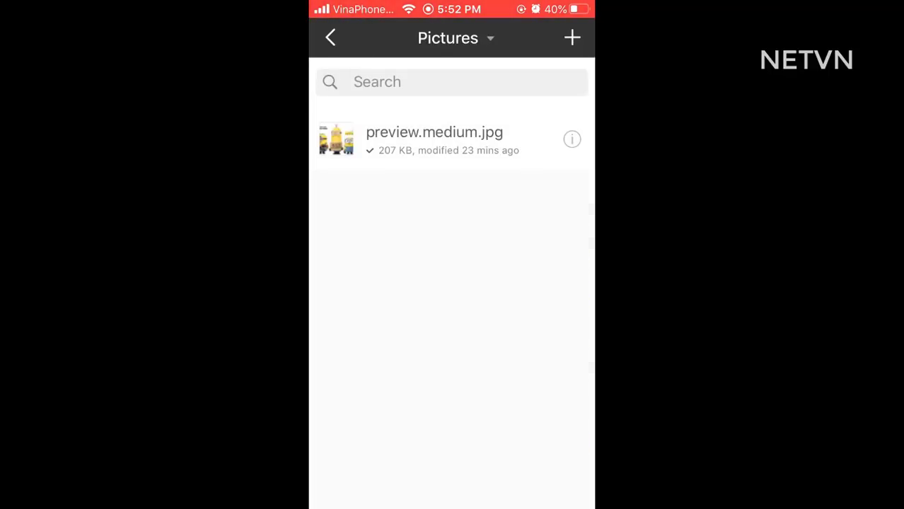
click(329, 37)
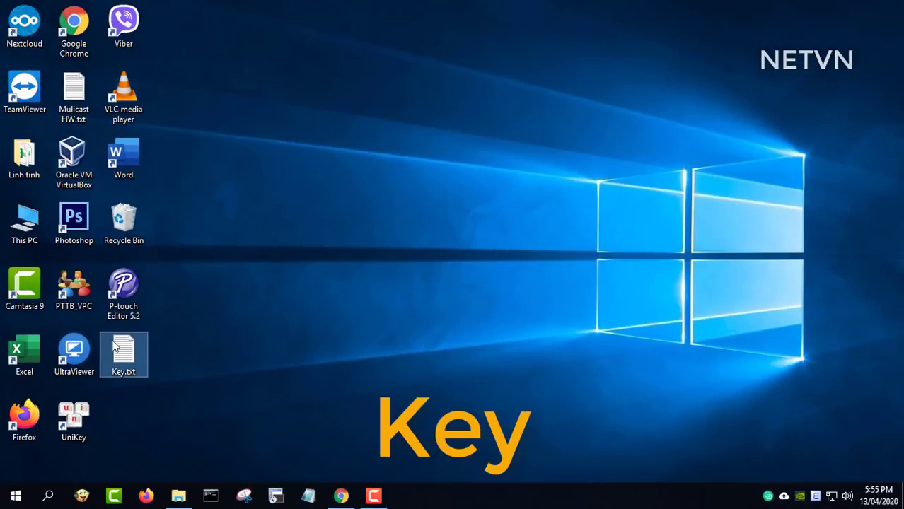
Step: Open Key.txt from the second computer's desktop in Notepad, enlarge its font and minimize the repositioned window
double_click(125, 358)
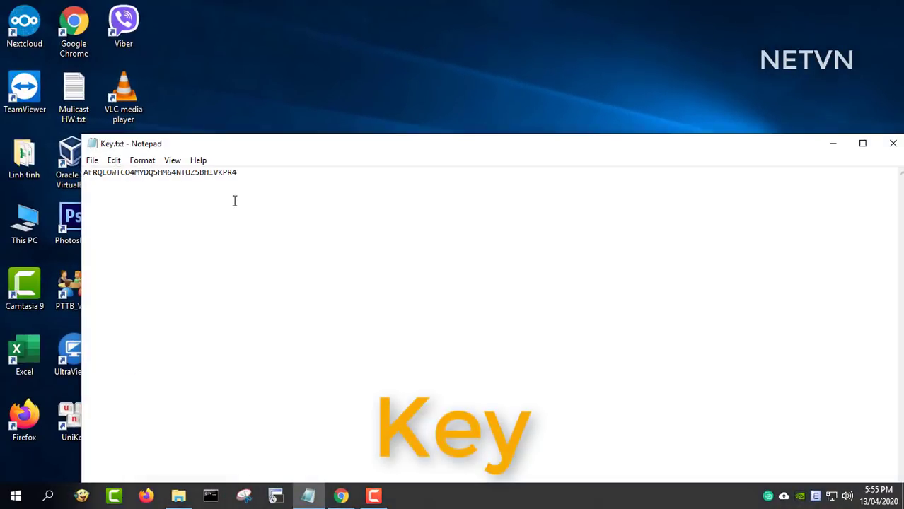
click(143, 160)
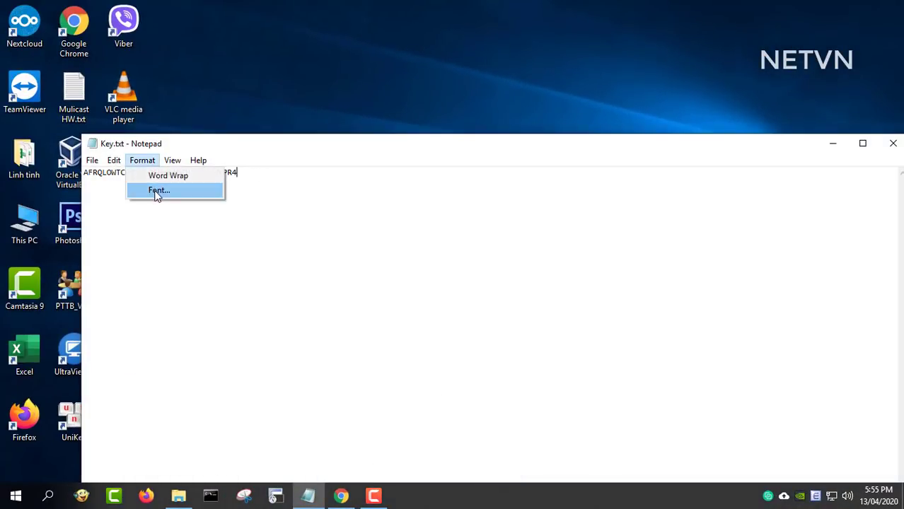
click(156, 192)
click(342, 284)
click(291, 460)
drag(424, 150, 390, 62)
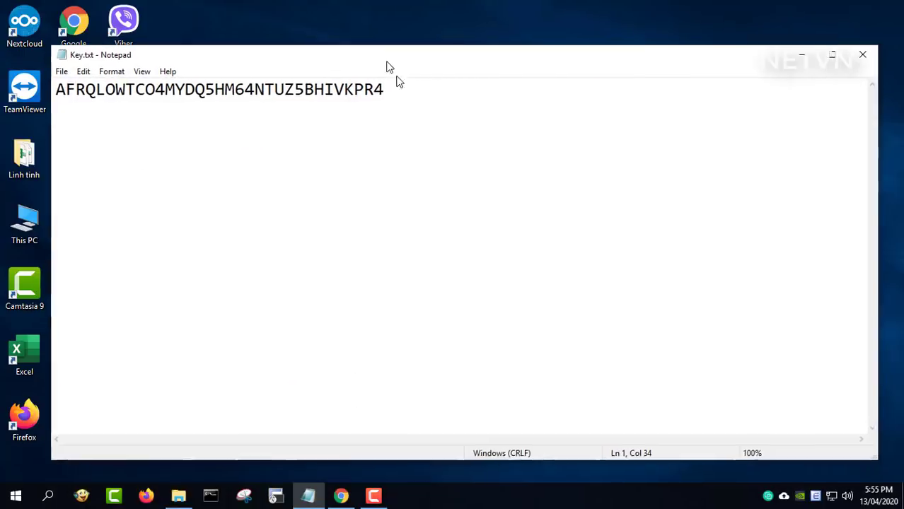
click(806, 58)
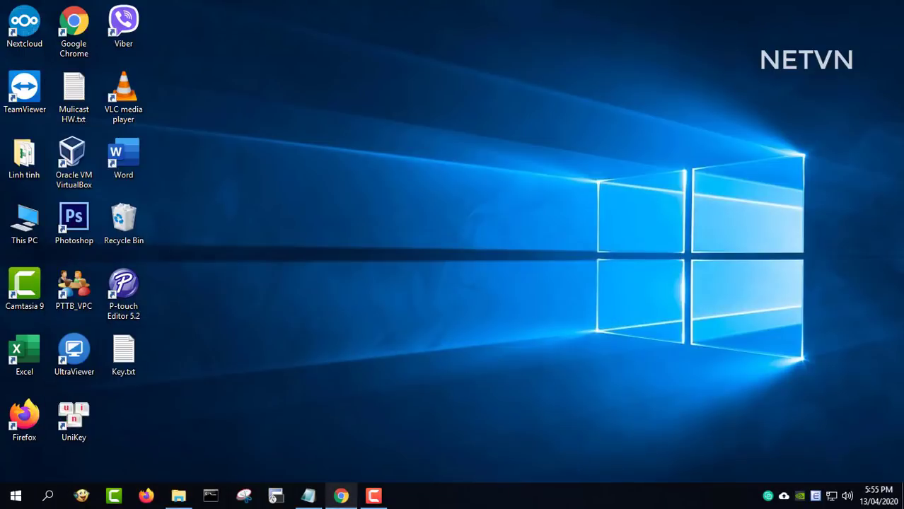
Step: Switch to Chrome, go to resilio.com and open the Sync Home for Home Use product page
click(341, 496)
text(resilio.com)
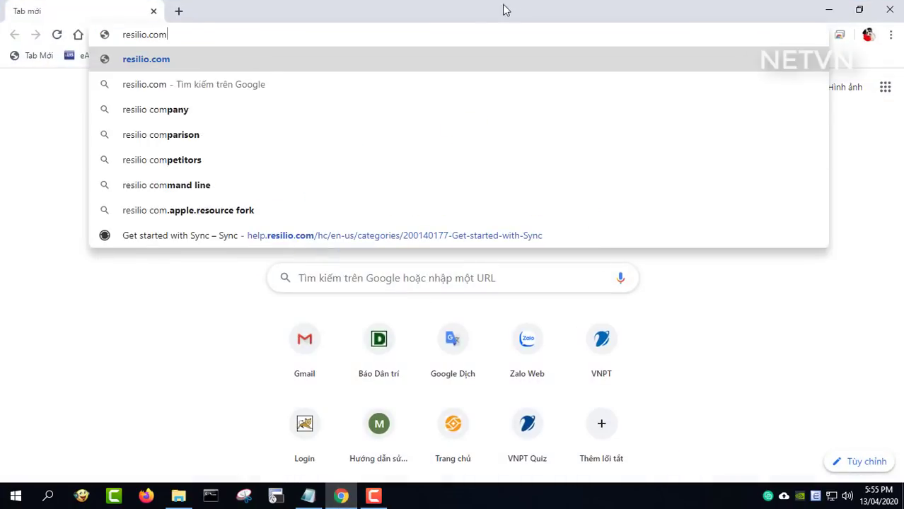
click(264, 58)
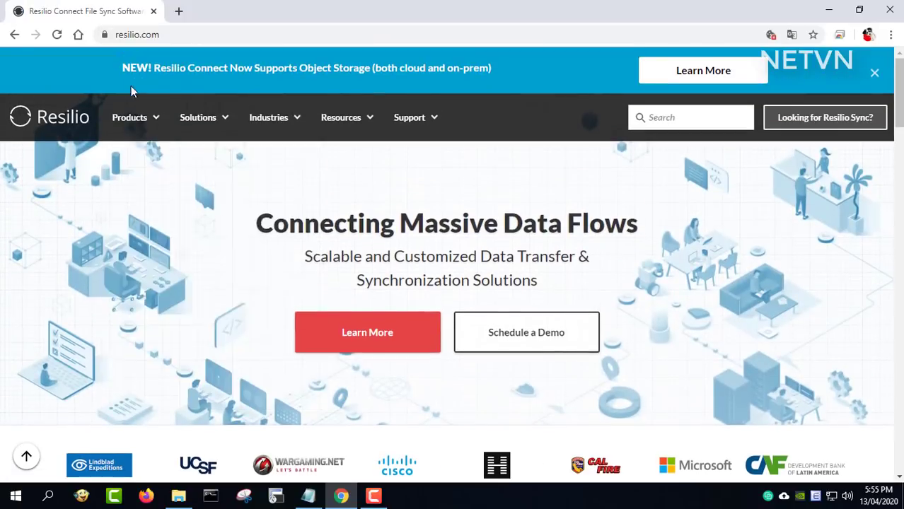
mouse_move(131, 117)
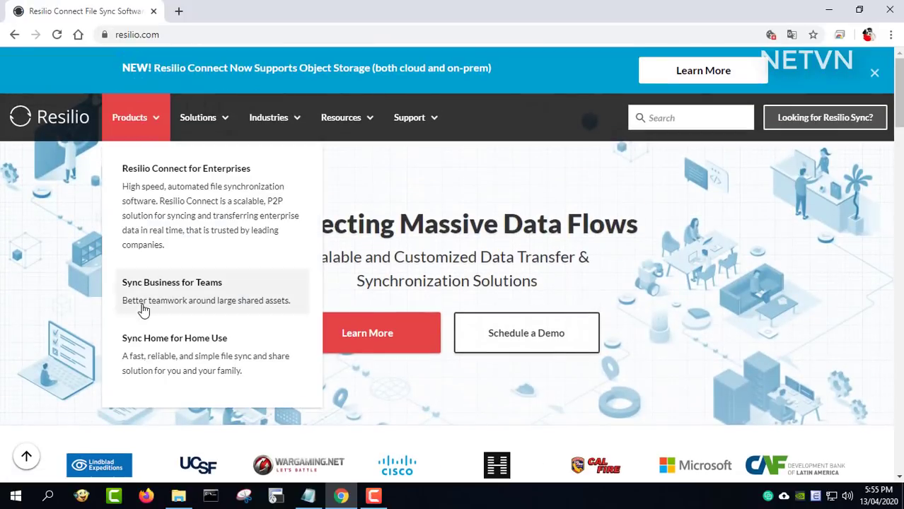
click(169, 345)
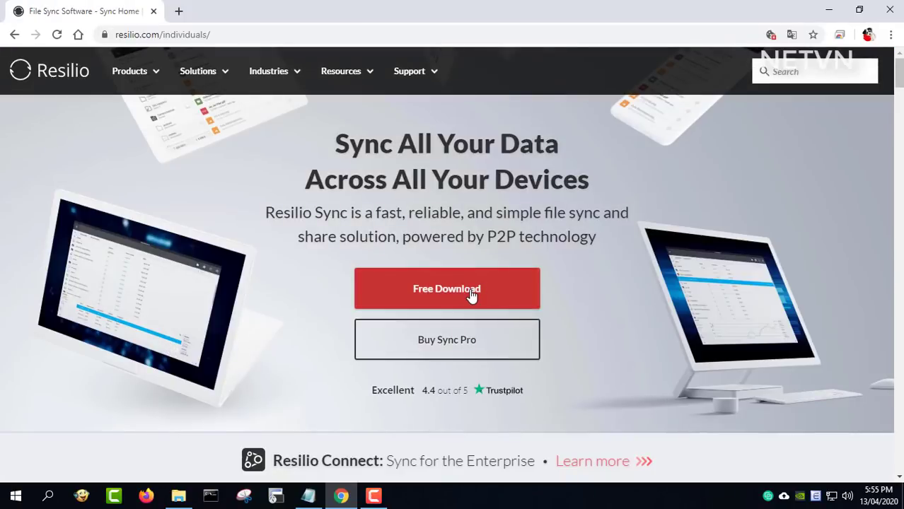
Step: Download the Sync Home installer Resilio-Sync_x64.exe for home use to the Desktop and close the browser
click(472, 297)
click(346, 252)
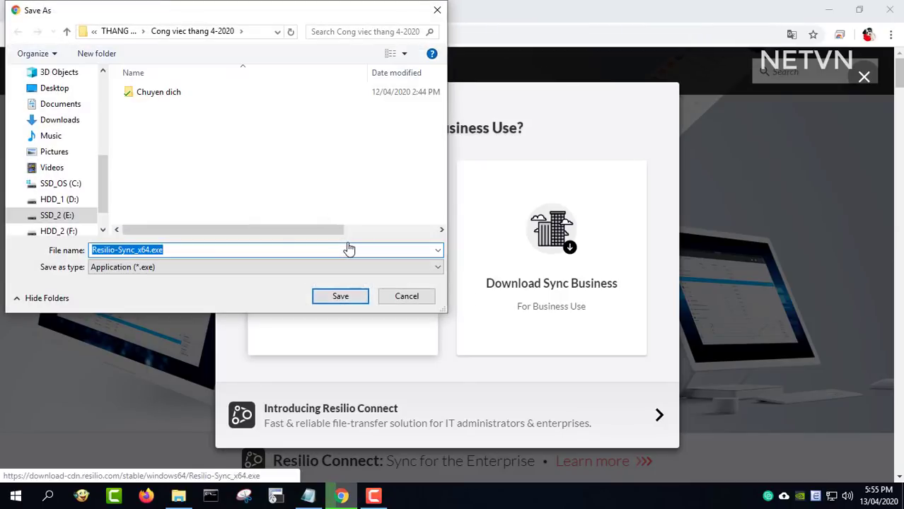
drag(104, 164, 102, 122)
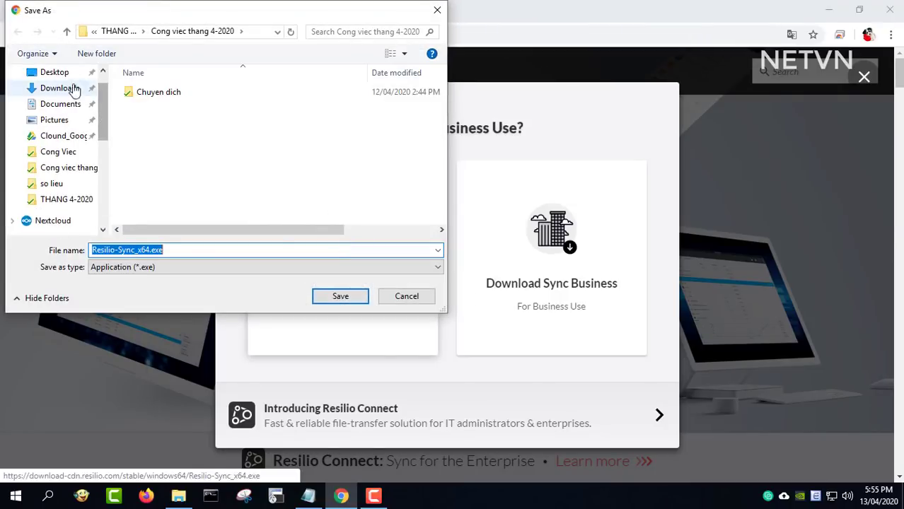
click(56, 71)
click(339, 296)
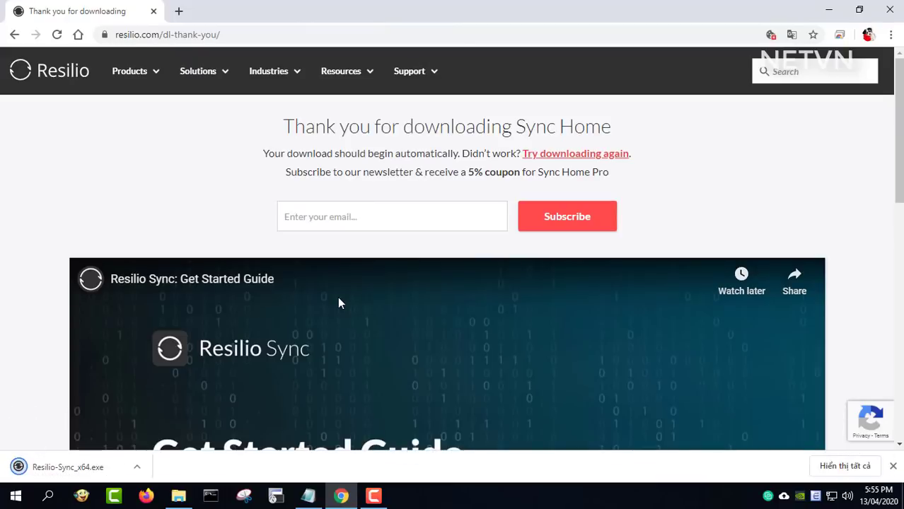
click(894, 8)
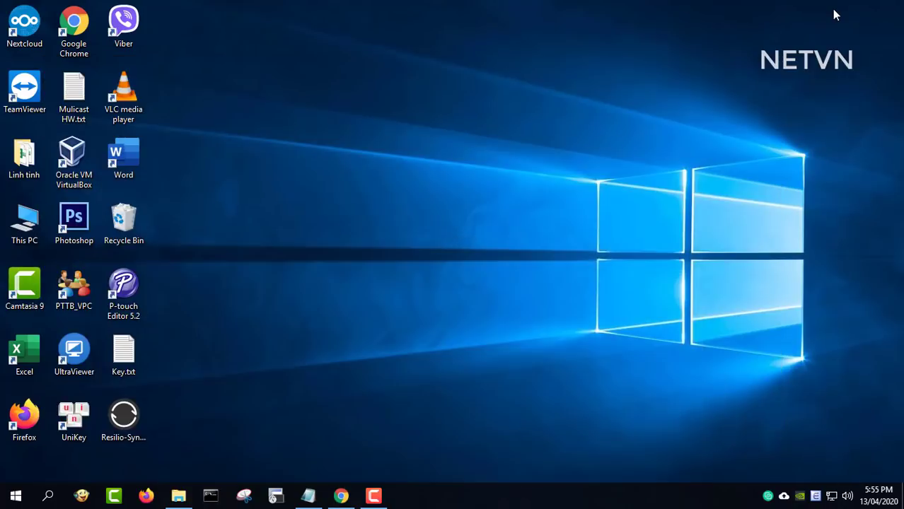
Step: Install Resilio Sync with the default options, and set it up under the name PC02 with both agreements accepted
double_click(134, 423)
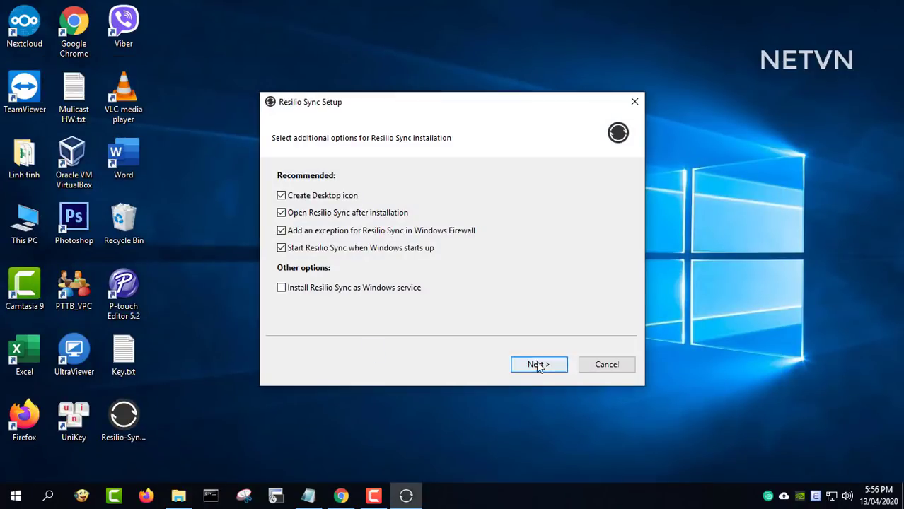
click(537, 364)
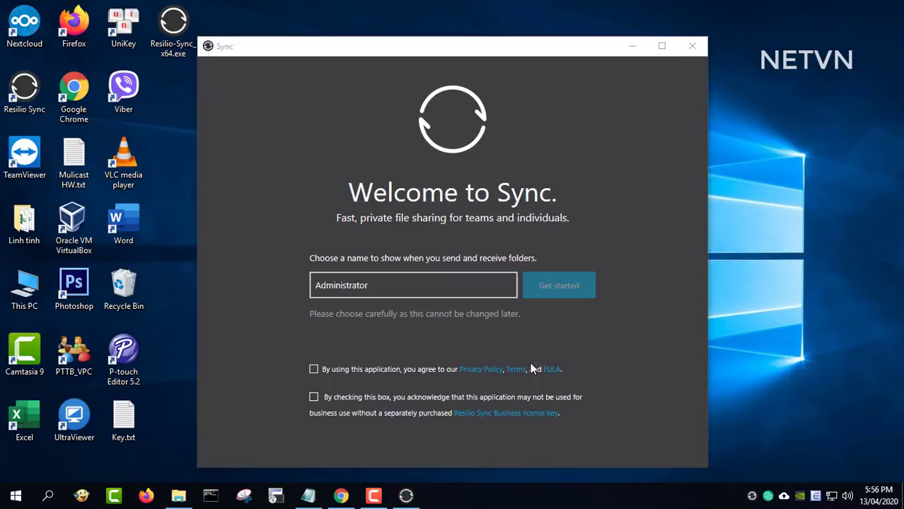
text(PC)
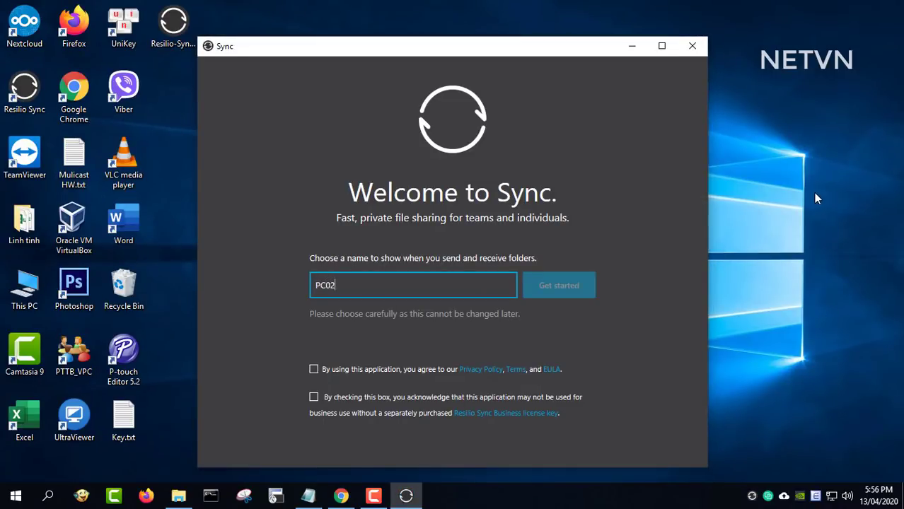
text(02)
click(356, 373)
click(353, 396)
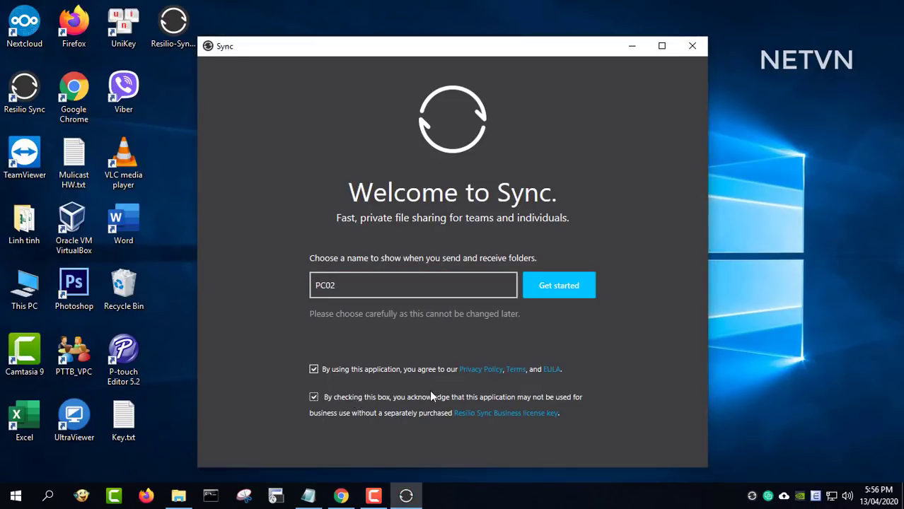
click(561, 287)
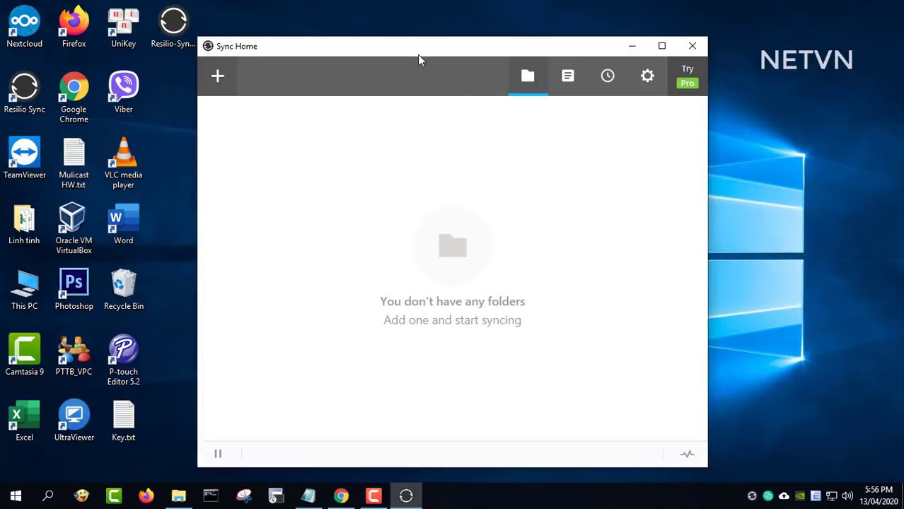
Step: Reposition the Sync Home window and copy the whole share key from Key.txt in Notepad
drag(417, 54, 454, 42)
click(706, 81)
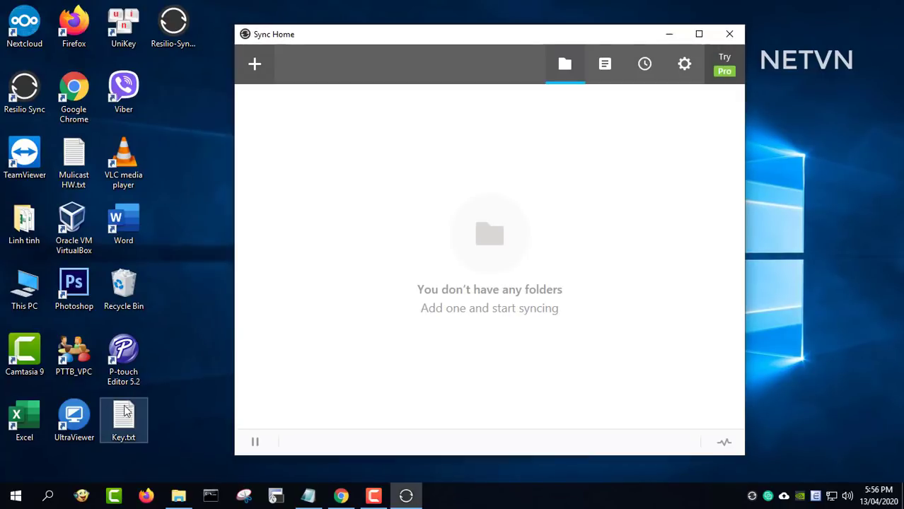
click(314, 500)
drag(391, 87, 53, 87)
right_click(81, 90)
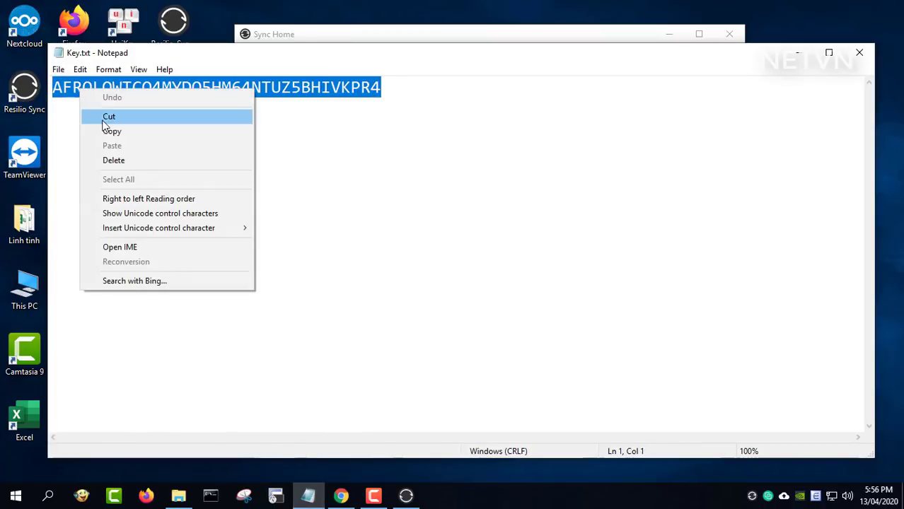
click(165, 131)
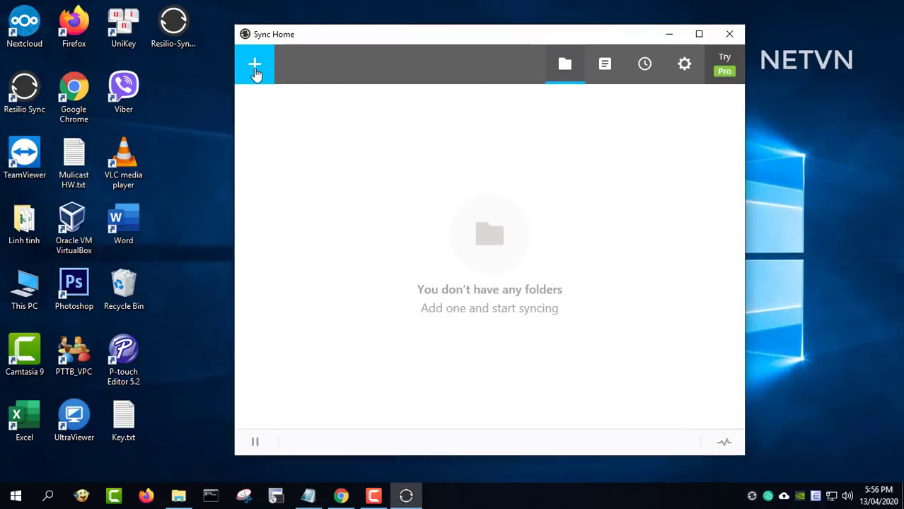
Step: Start a manual connection in Sync Home and submit the copied share key
click(255, 71)
click(357, 402)
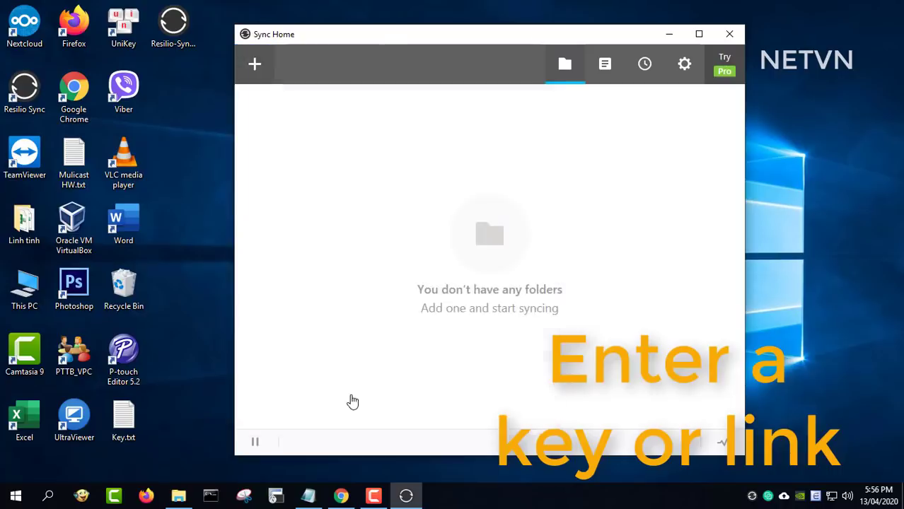
right_click(475, 157)
click(505, 216)
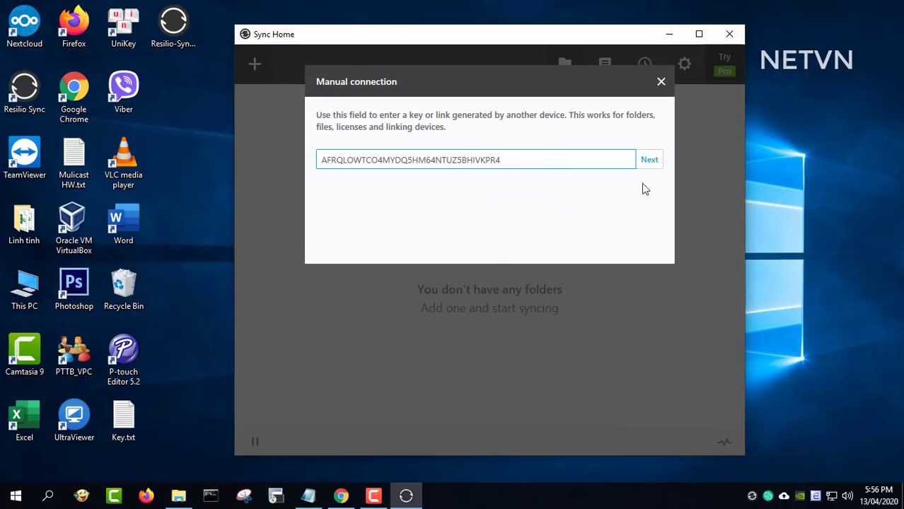
click(650, 162)
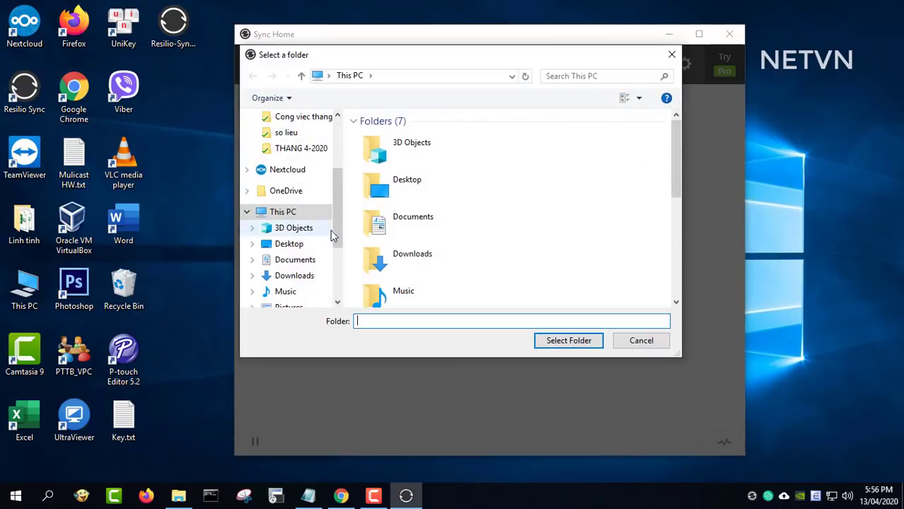
Step: Create a folder named PC02 on SSD_2 (E:) and select it as the destination for the synced share
scroll(334, 236, down, 3)
click(297, 243)
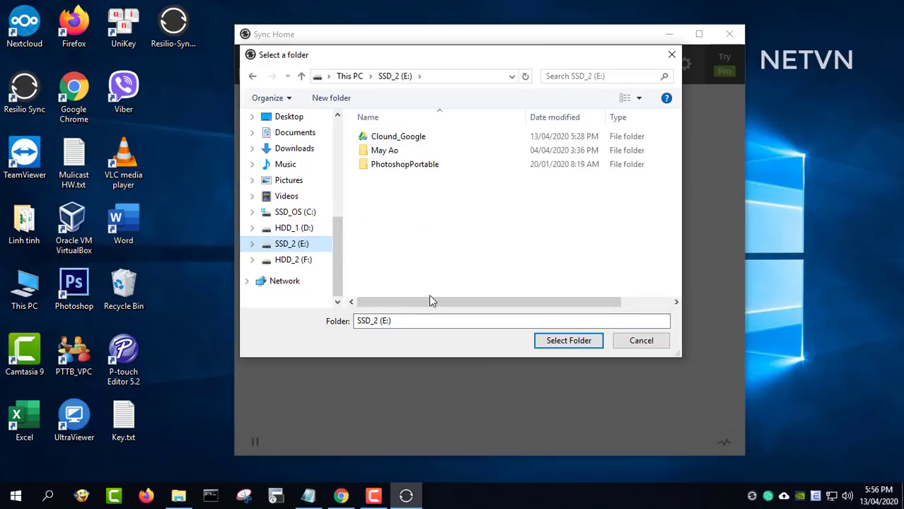
click(325, 97)
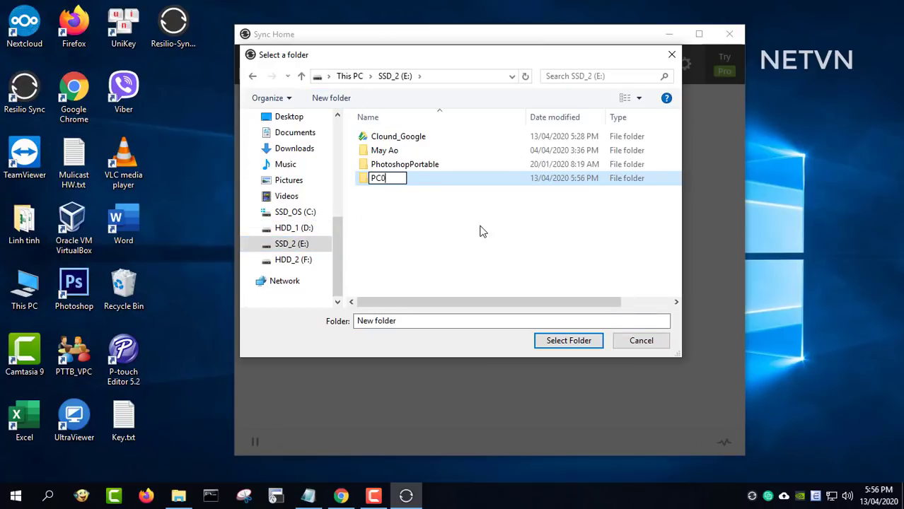
click(568, 341)
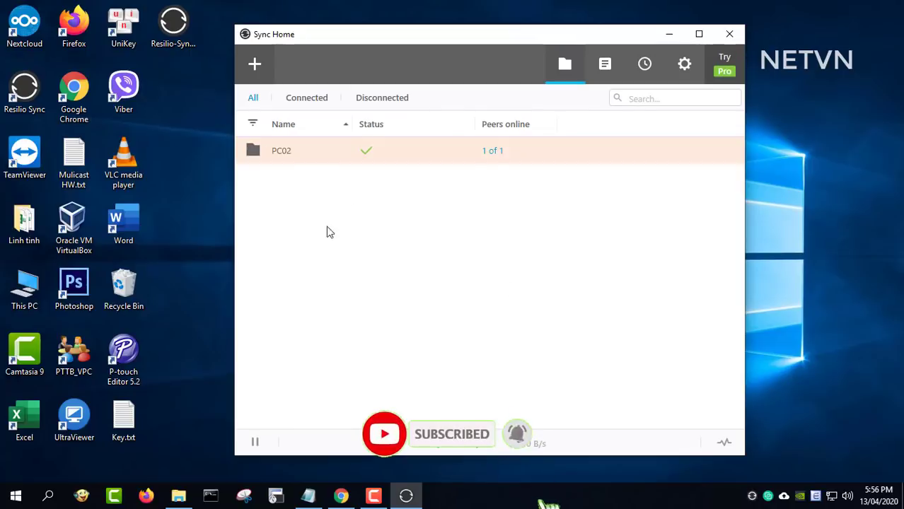
Step: Switch to File Explorer, check the Videos subfolder of E:\PC02, and open an image from the Pictures subfolder
click(179, 497)
click(56, 458)
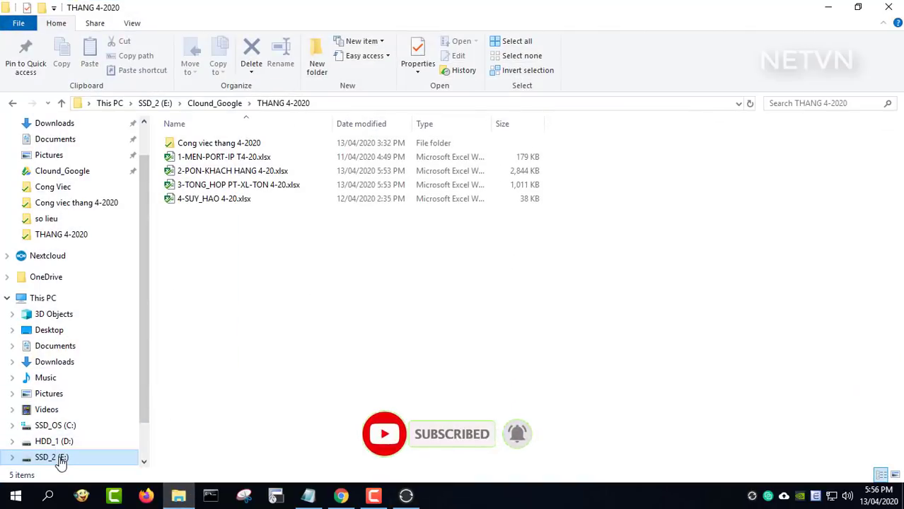
double_click(186, 171)
double_click(193, 170)
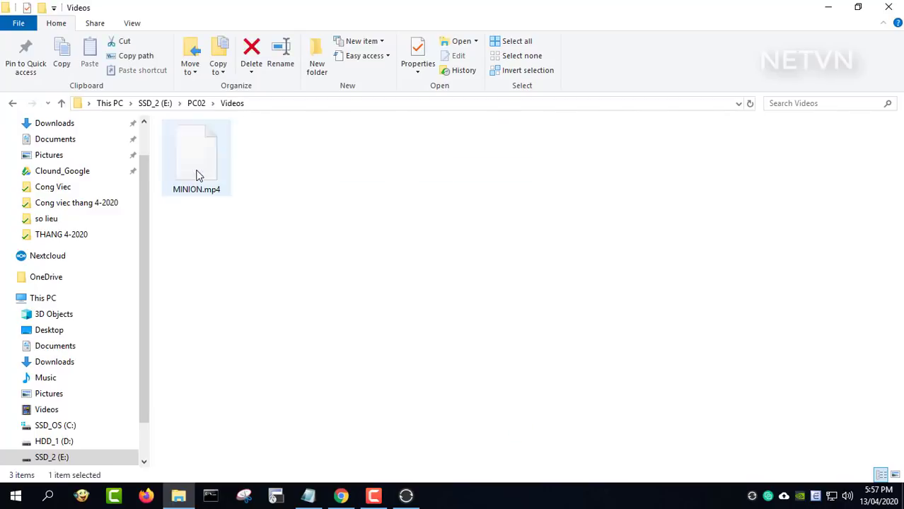
click(196, 104)
double_click(191, 158)
double_click(196, 159)
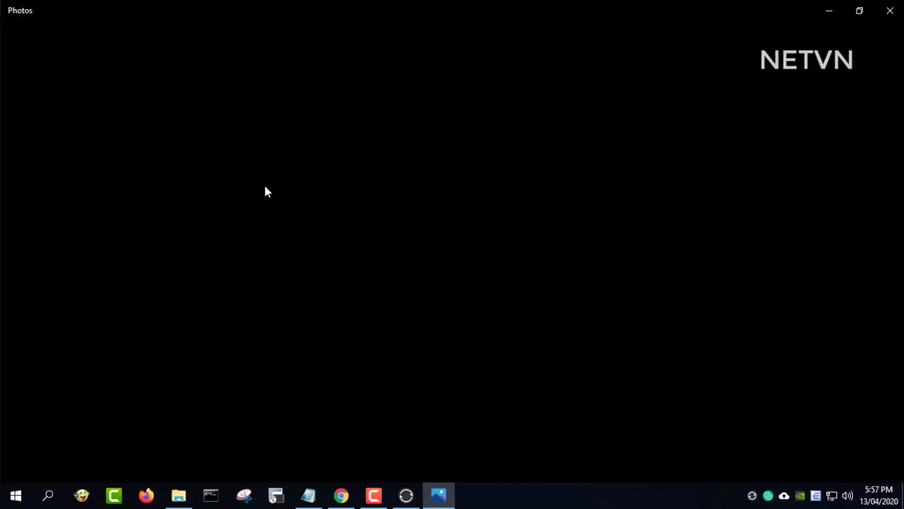